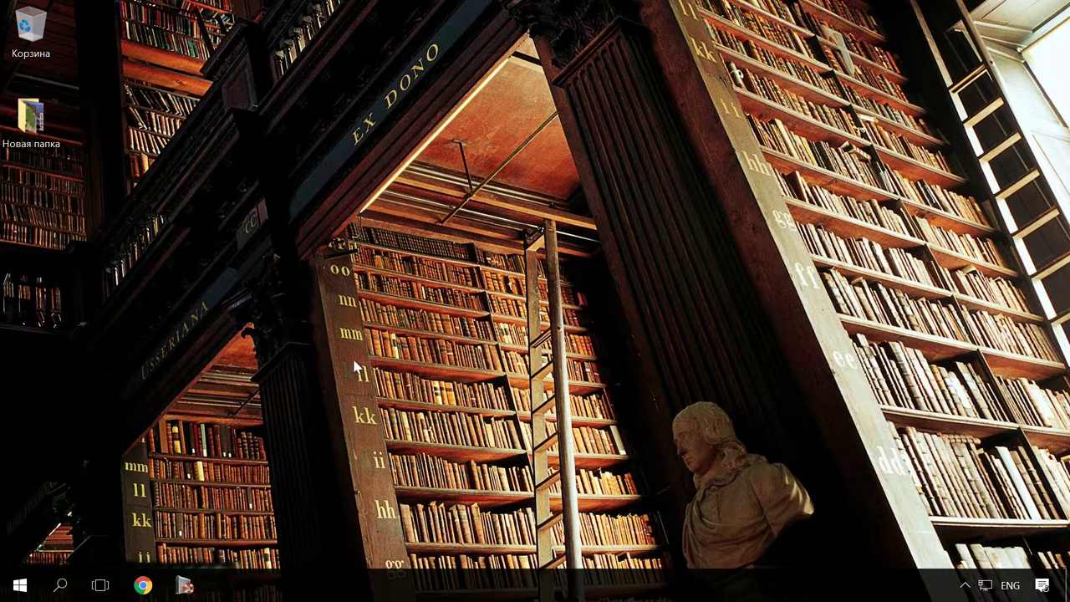
# - Find Панель управления through Windows search and open its Дисковые пространства (Storage Spaces) section
pyautogui.click(62, 585)
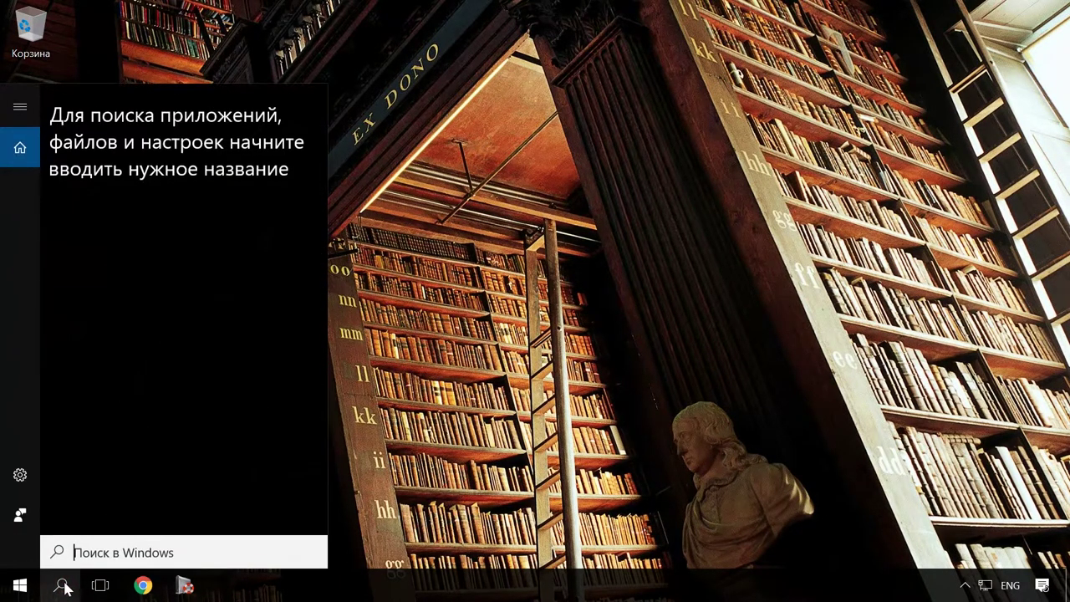
pyautogui.hotkey('alt', 'shift')
pyautogui.hotkey('alt', 'shift')
pyautogui.write('панель')
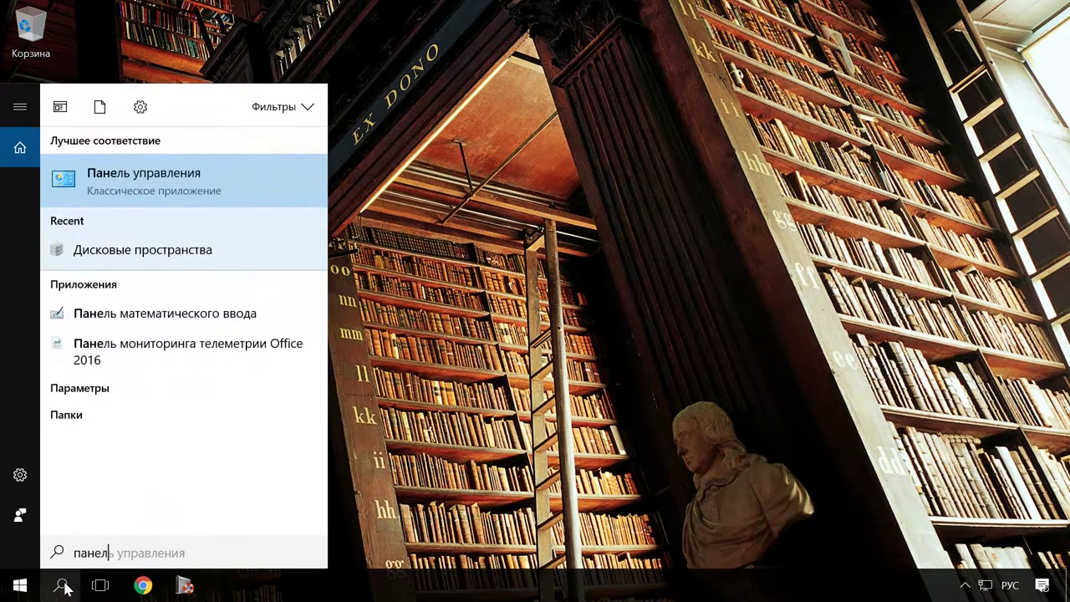
pyautogui.click(167, 192)
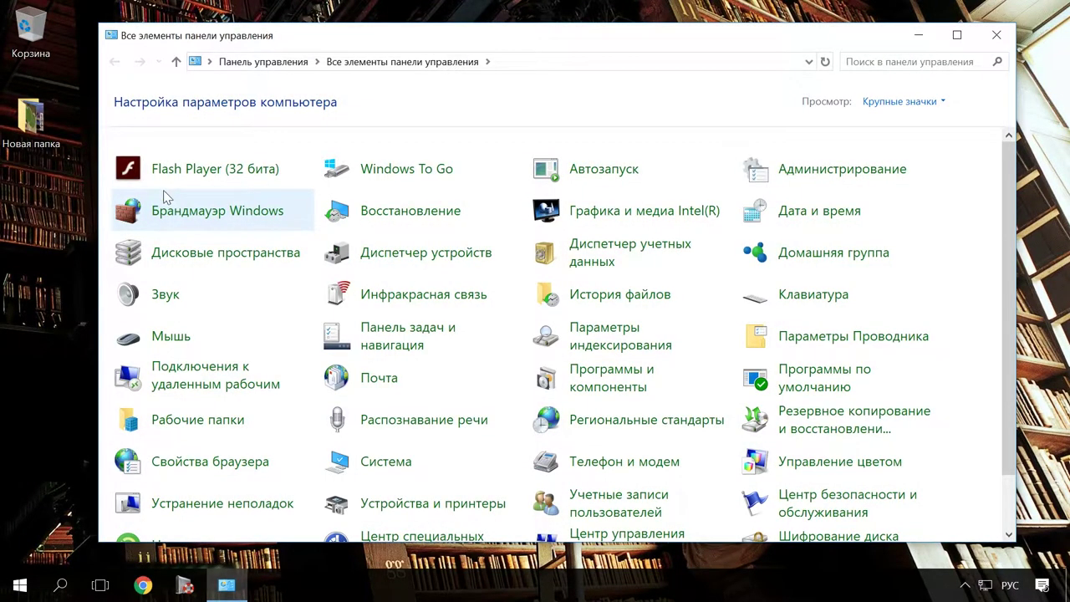
pyautogui.click(272, 254)
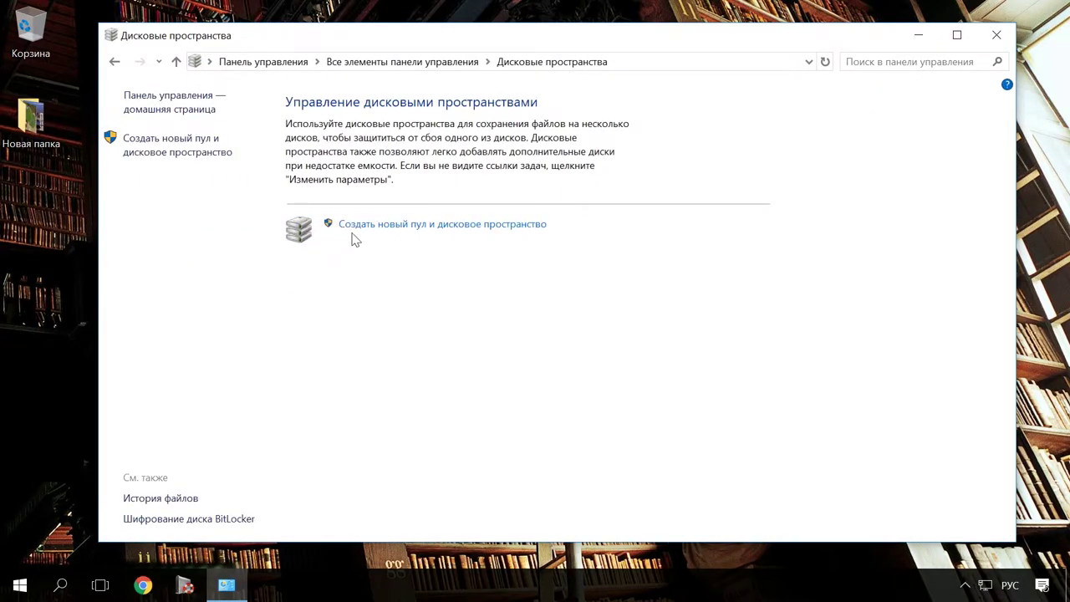
# - Create a new storage pool from both unformatted disks, the 238 GB SAMSUNG and the 149 GB WDC
pyautogui.click(380, 225)
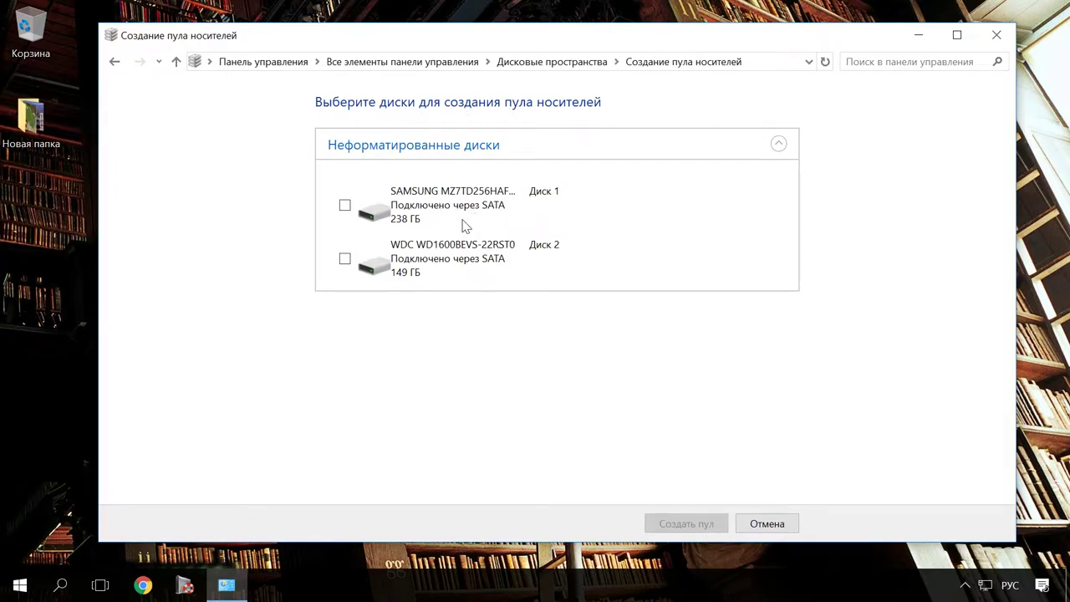
pyautogui.click(344, 205)
pyautogui.click(346, 258)
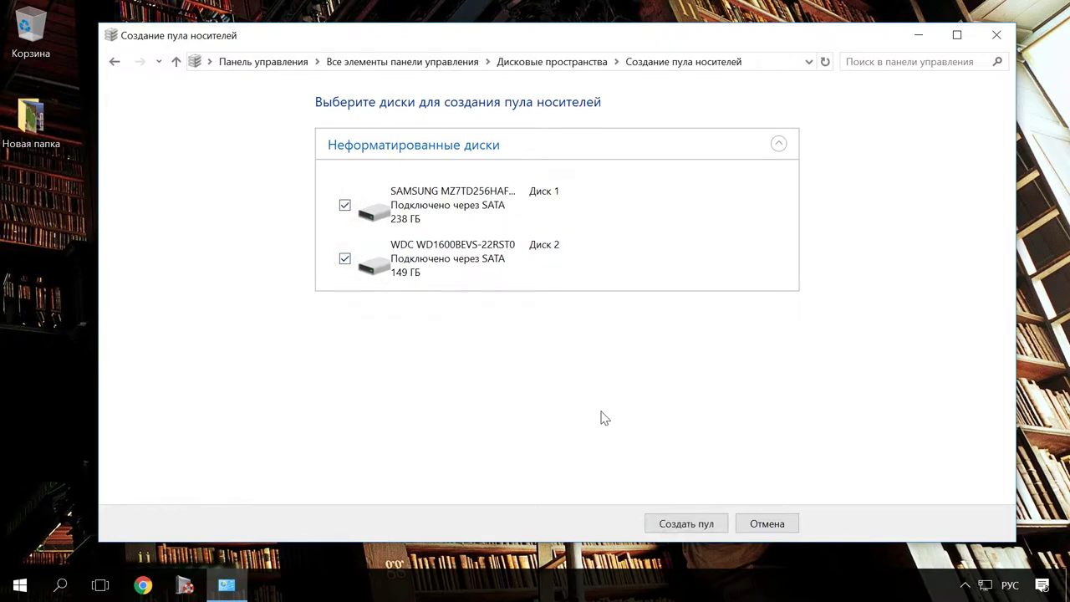
pyautogui.click(687, 524)
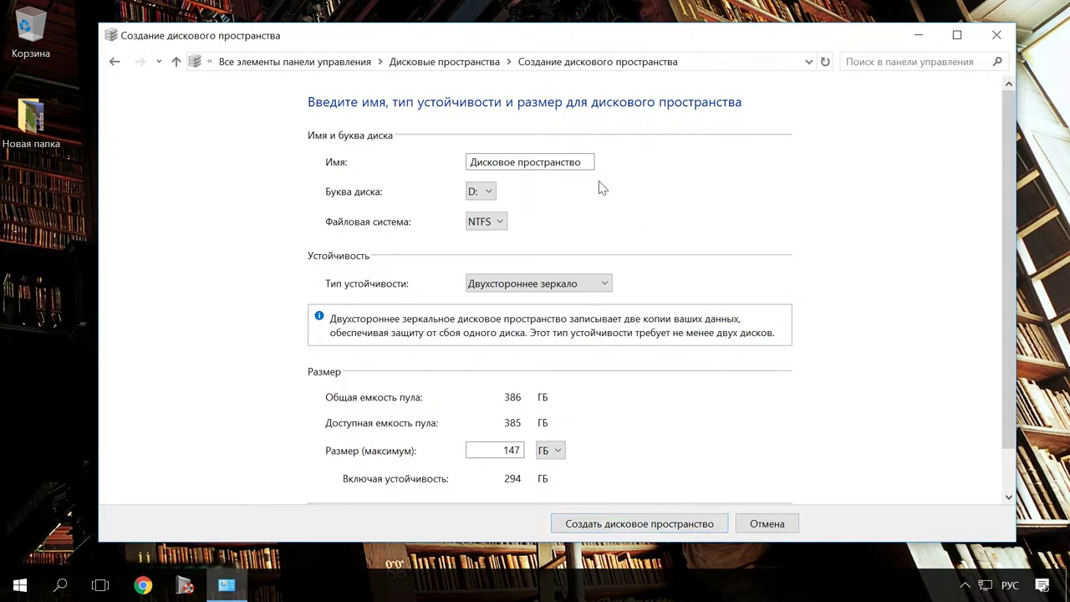
# - Create the storage space "Дисковое пространство" with letter D:, NTFS, Двухстороннее зеркало (two-way mirror) resiliency and a 147 GB maximum size
pyautogui.moveTo(582, 162); pyautogui.dragTo(491, 161)
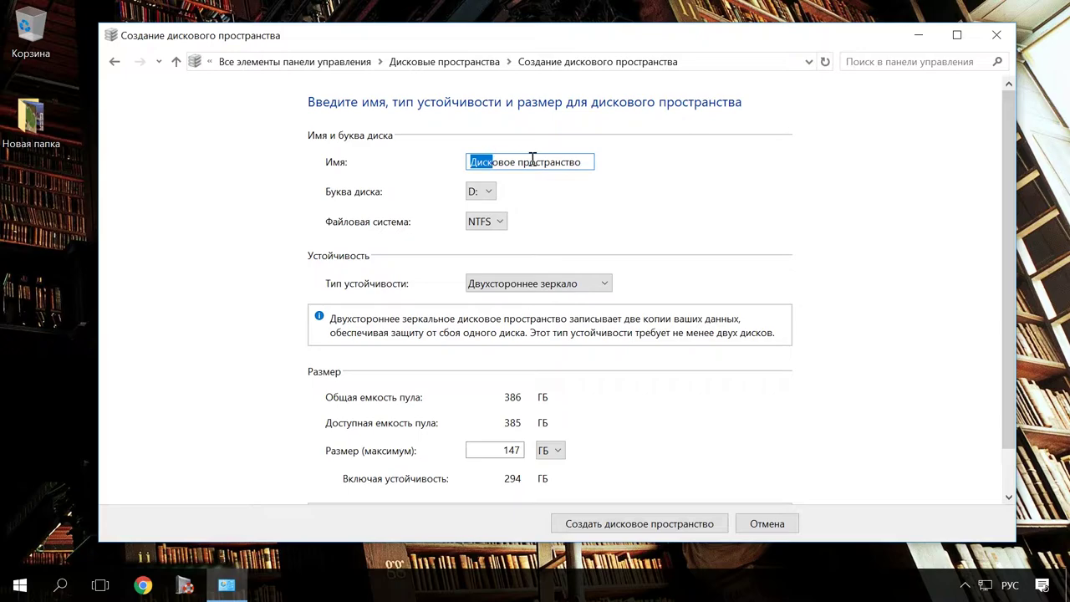
pyautogui.click(581, 161)
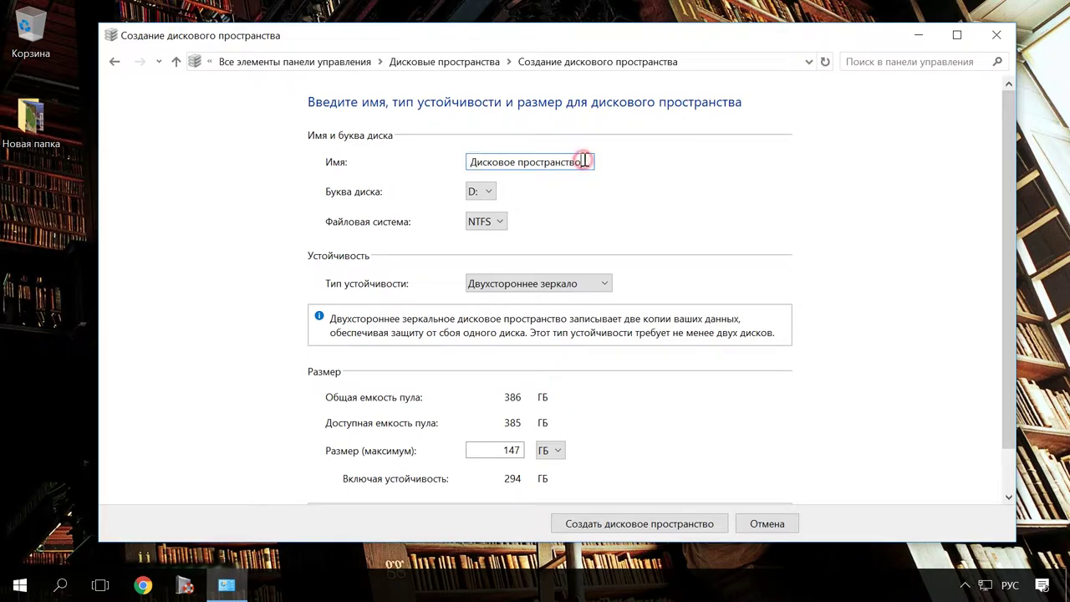
pyautogui.click(489, 194)
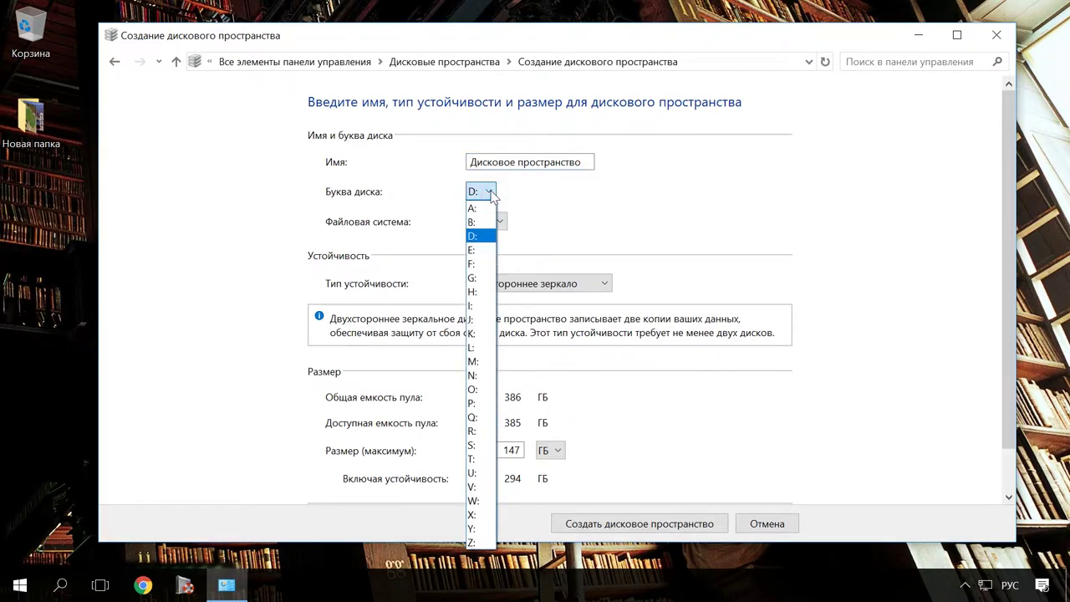
pyautogui.click(491, 194)
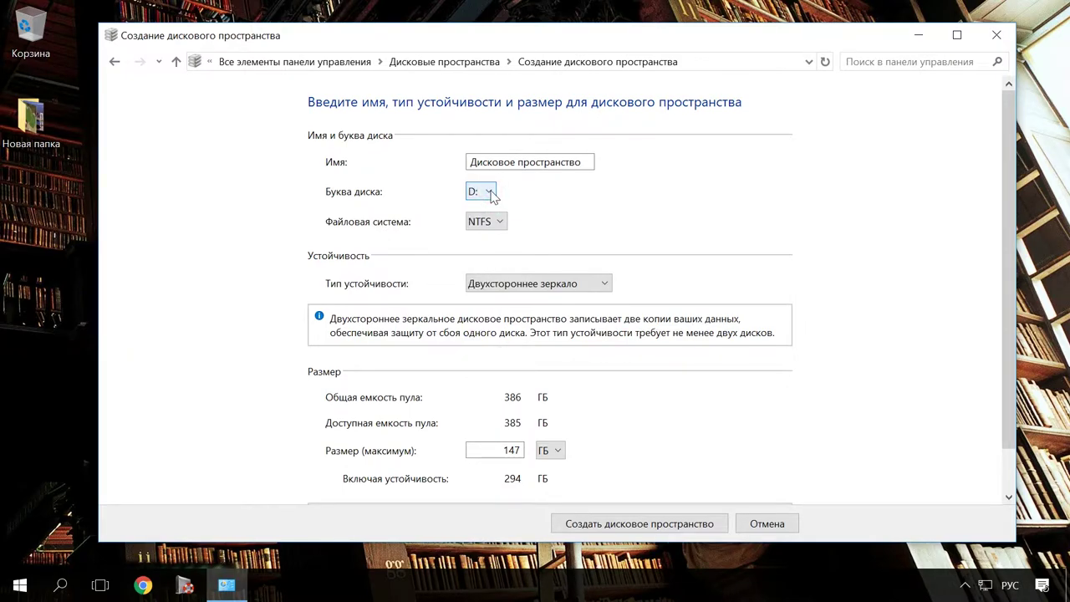
pyautogui.click(504, 221)
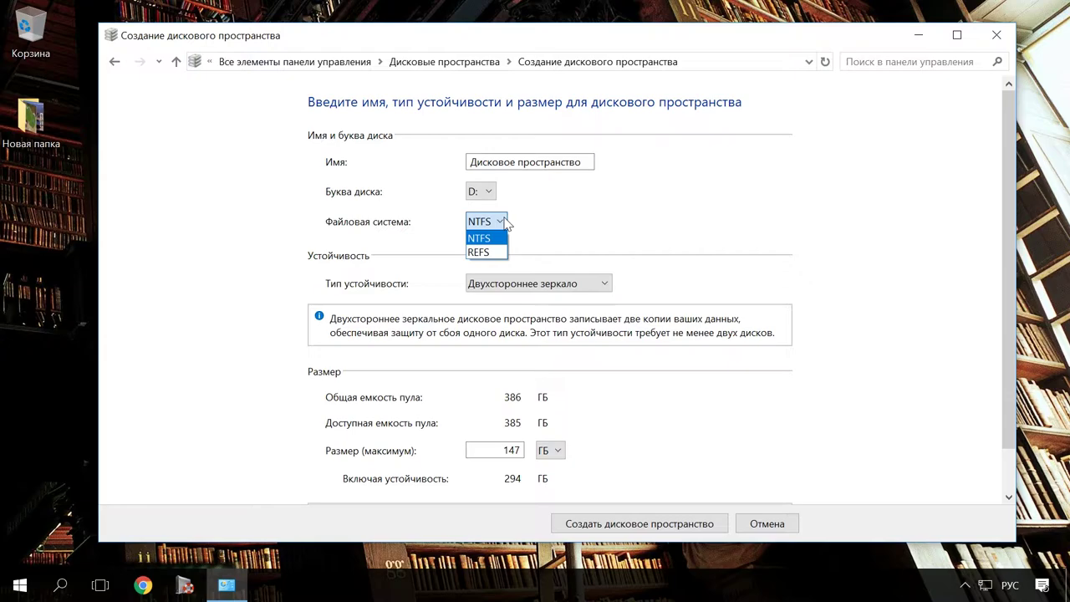
pyautogui.click(505, 221)
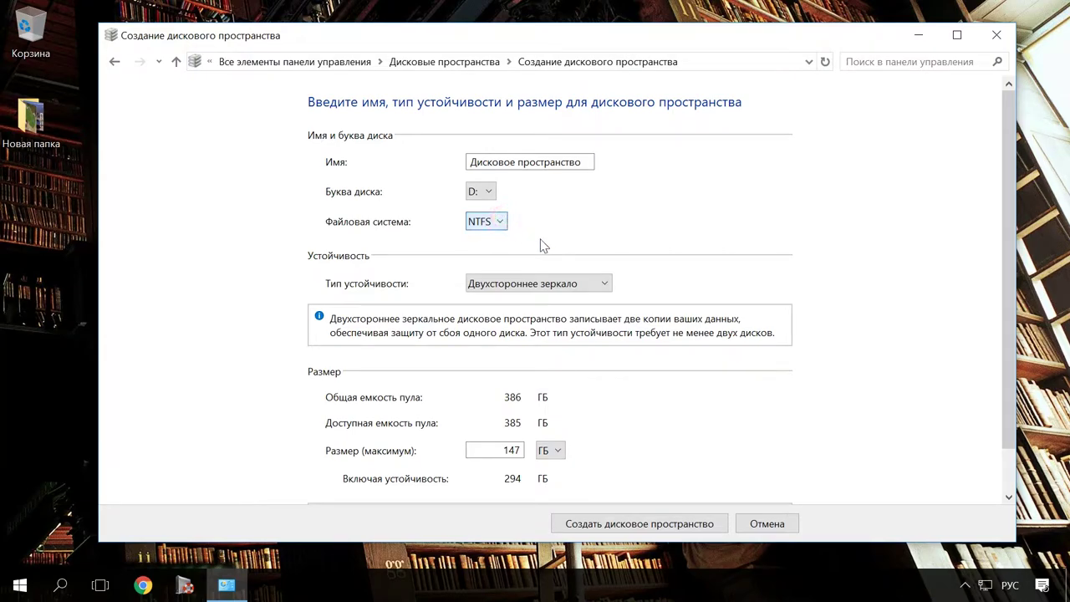
pyautogui.click(606, 285)
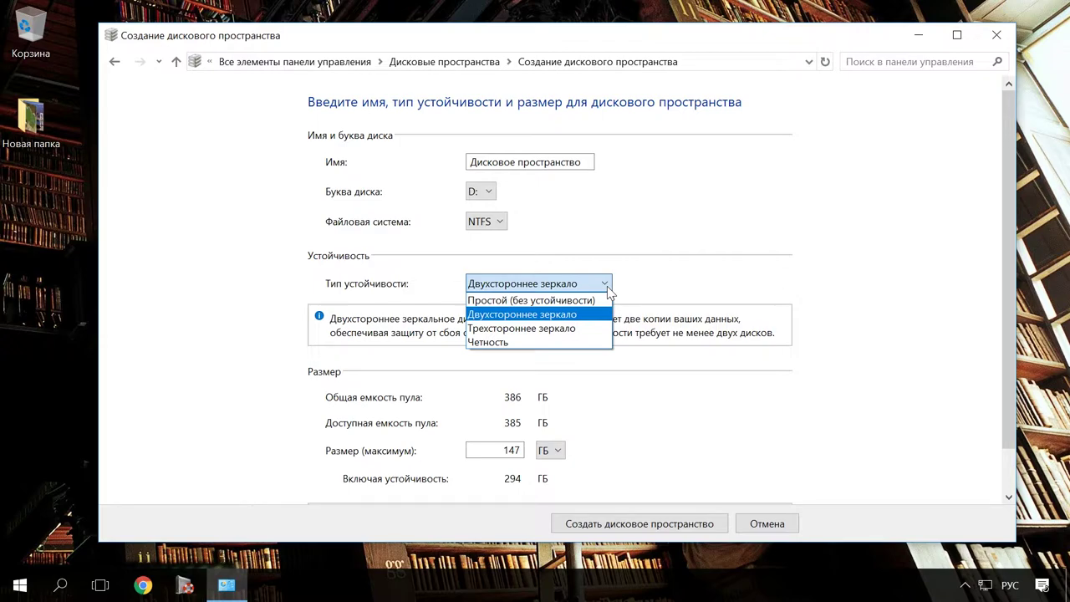
pyautogui.click(607, 285)
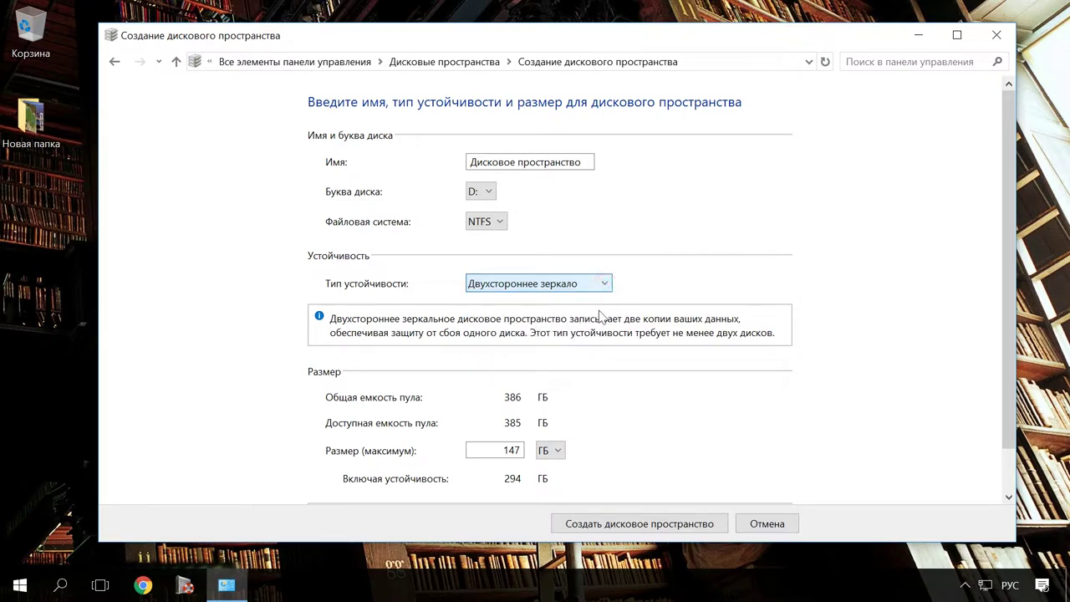
pyautogui.doubleClick(509, 452)
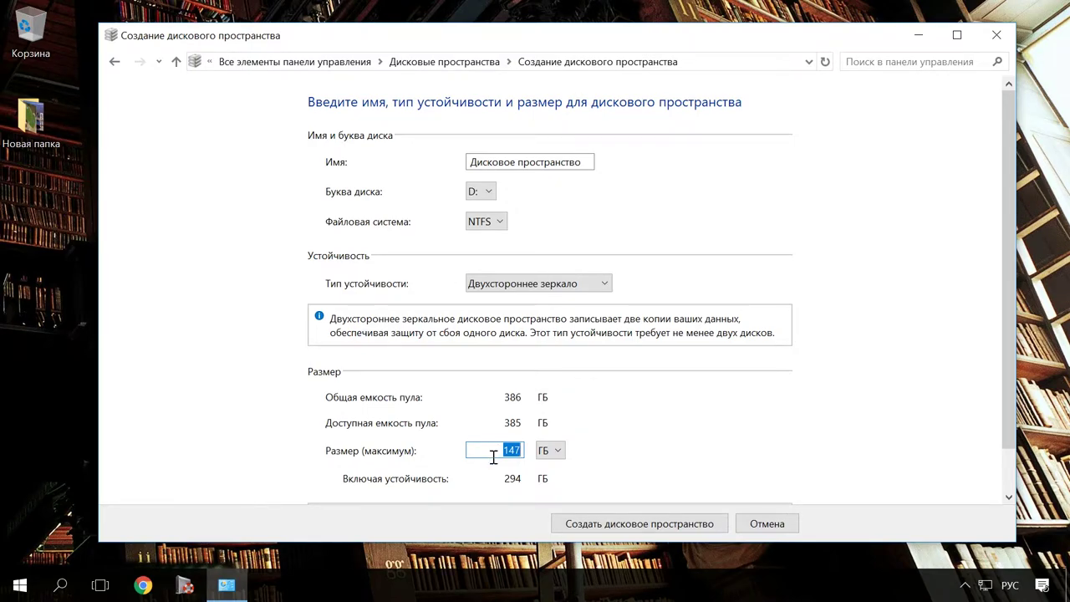
pyautogui.click(683, 528)
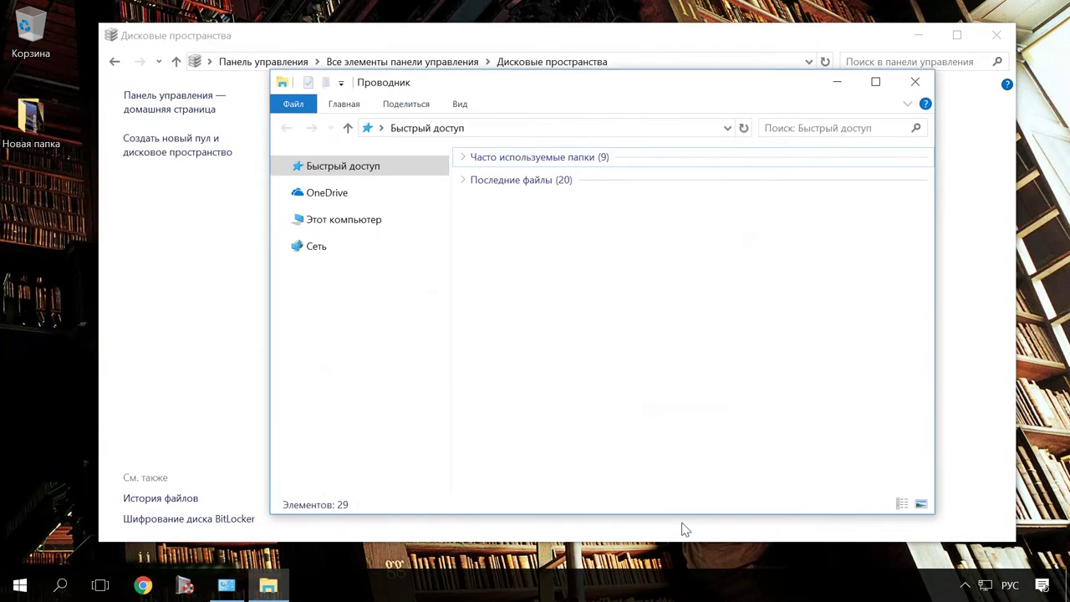
# - Open BitLocker encryption setup for drive D: from Этот компьютер, cancel it, and close File Explorer
pyautogui.click(361, 224)
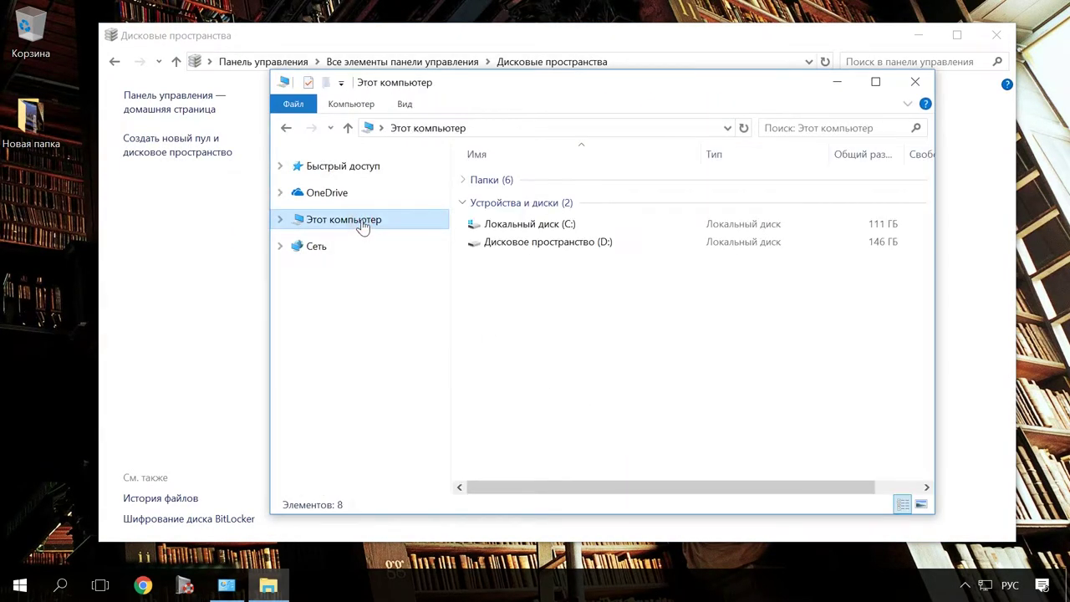
pyautogui.click(550, 245)
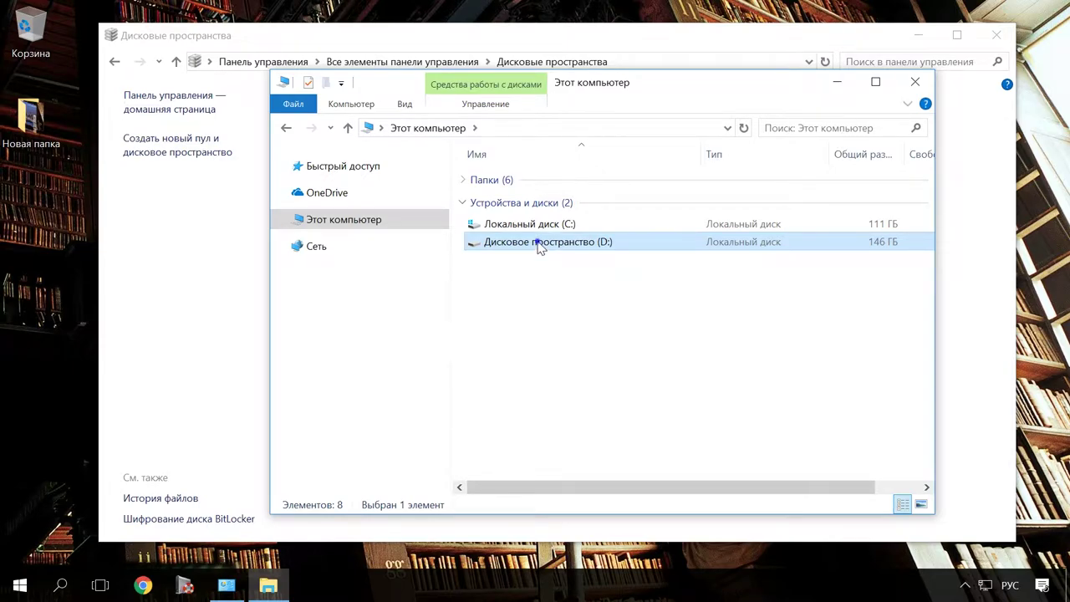
pyautogui.rightClick(537, 247)
pyautogui.click(600, 308)
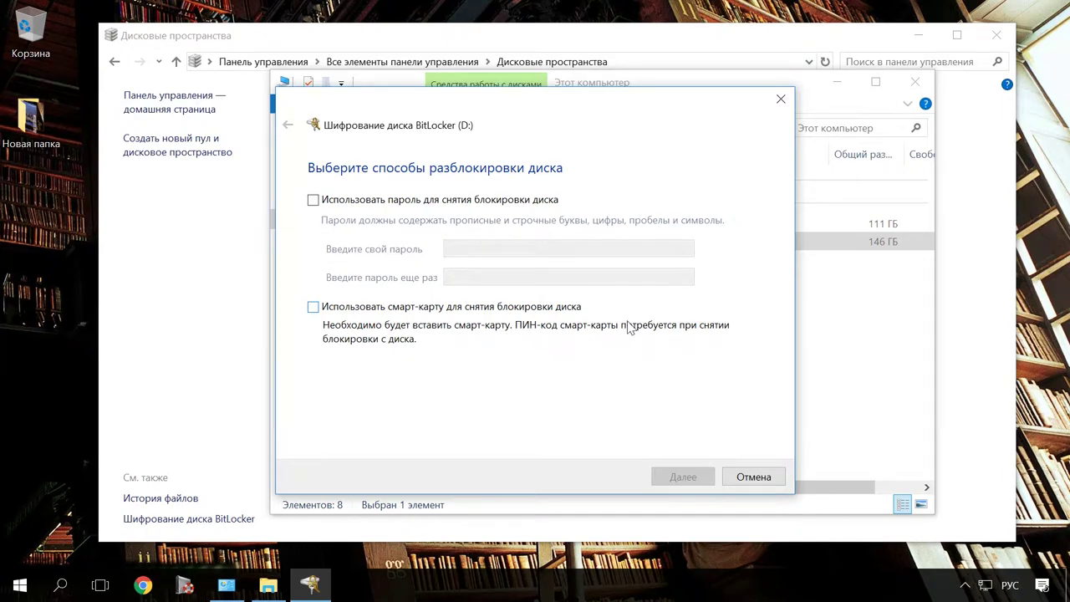
pyautogui.click(753, 476)
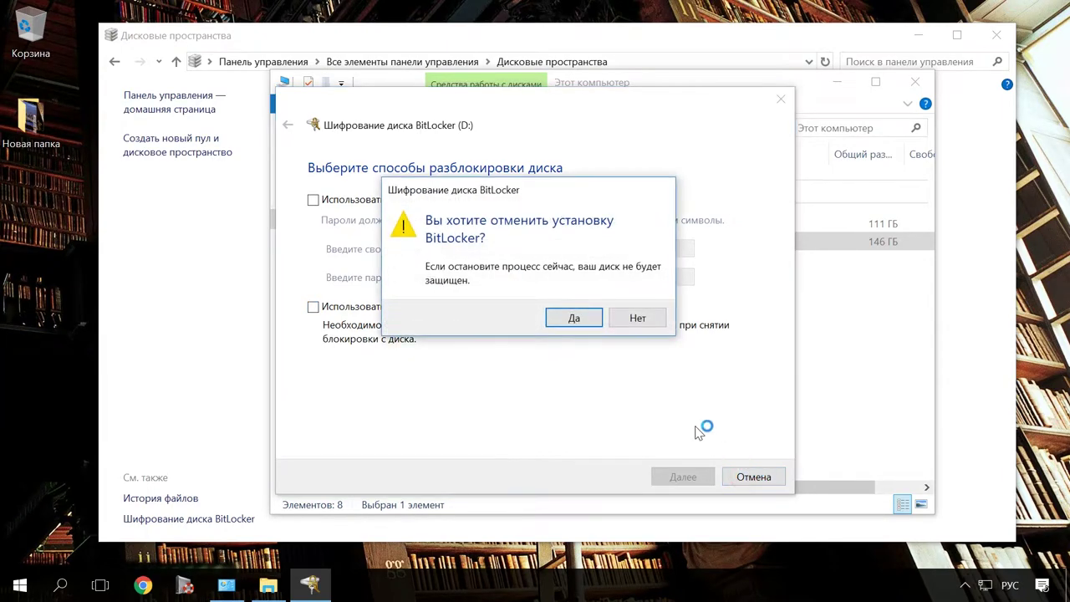
pyautogui.click(572, 319)
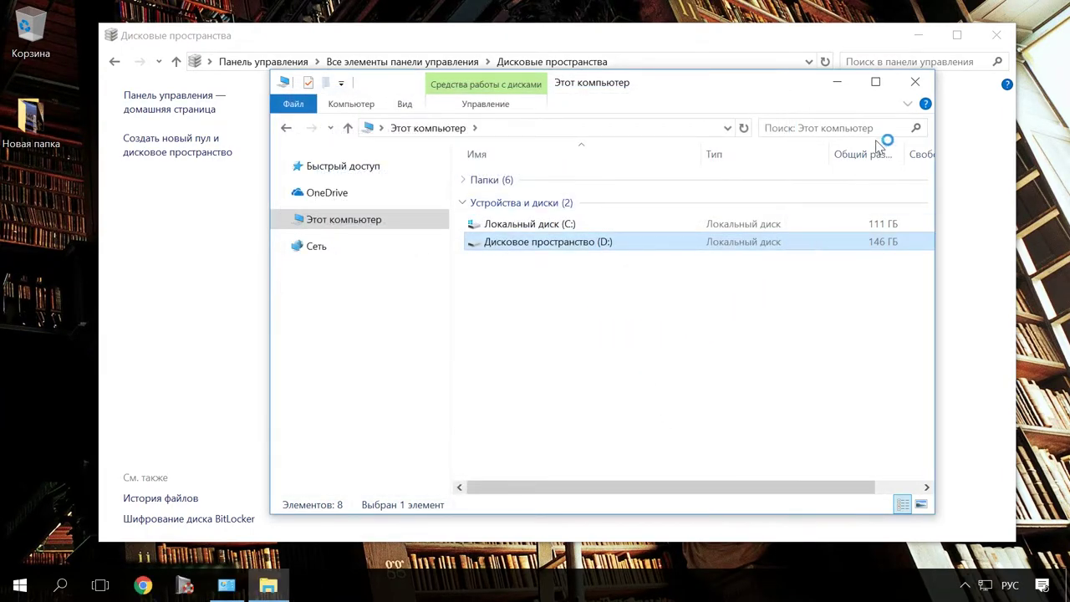
pyautogui.click(914, 81)
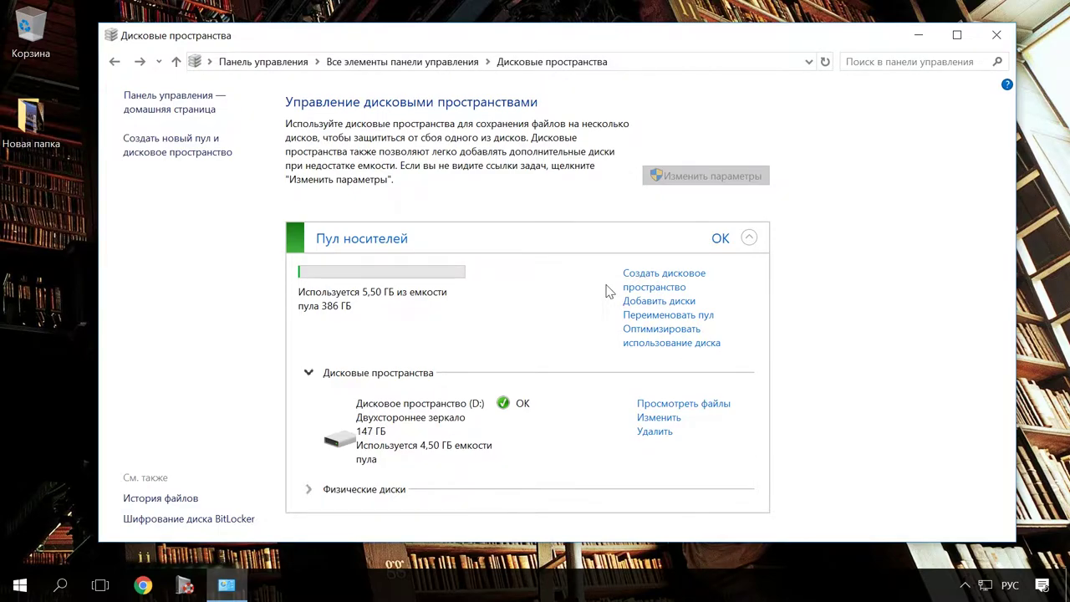
# - Examine the storage pool's options for adding disks and renaming the pool, returning to the Storage Spaces overview
pyautogui.click(633, 301)
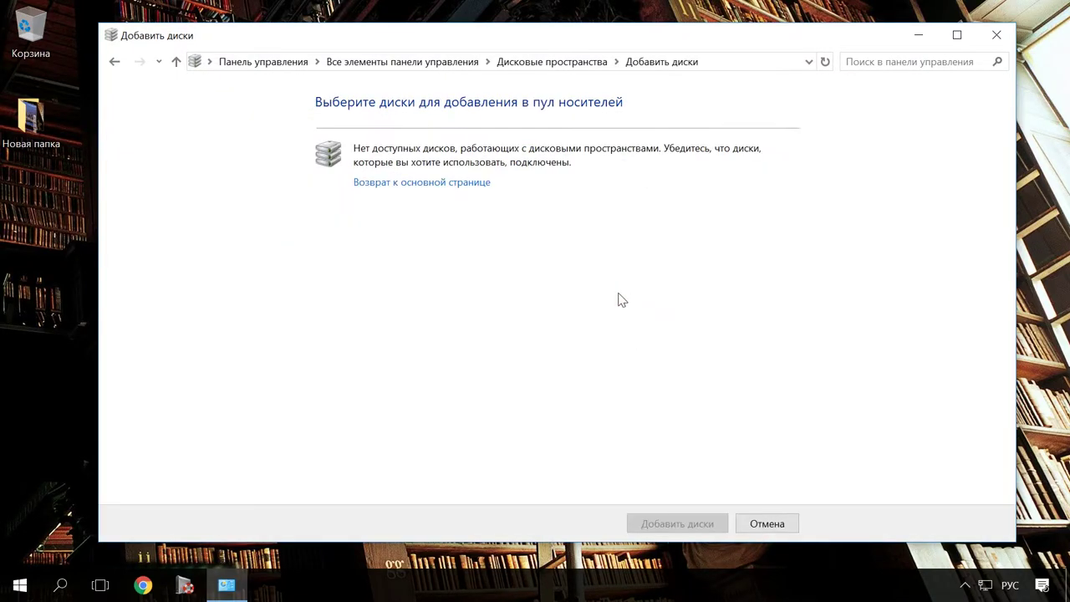
pyautogui.click(176, 62)
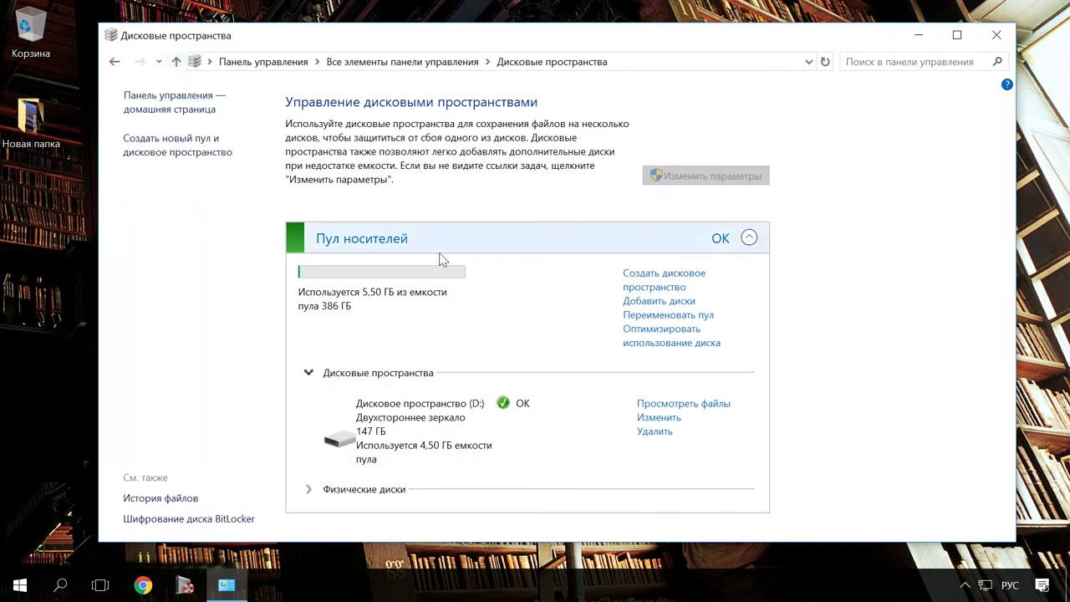
pyautogui.click(633, 315)
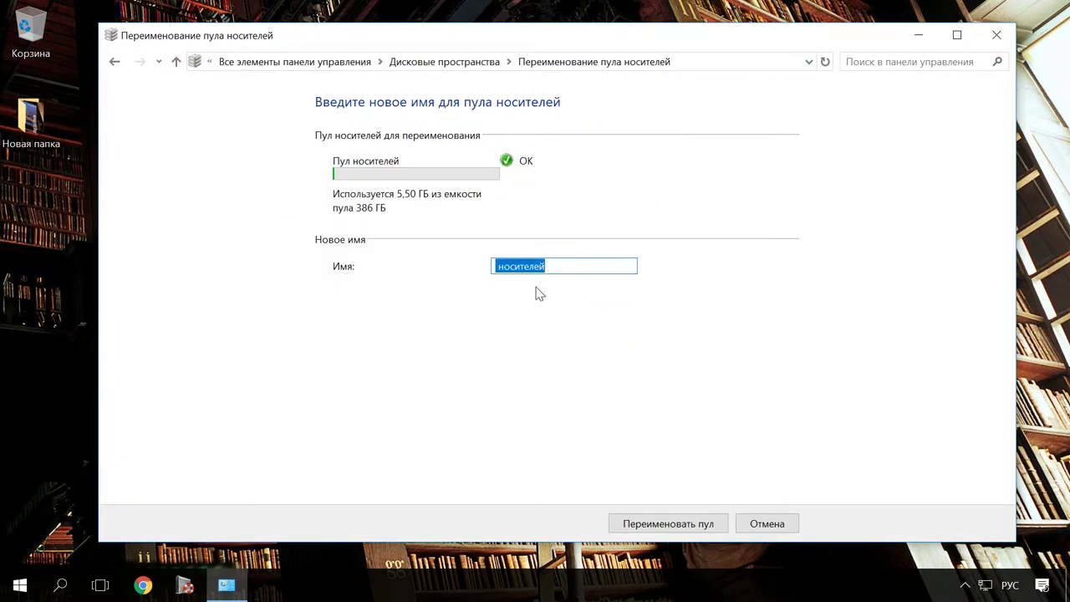
pyautogui.click(175, 62)
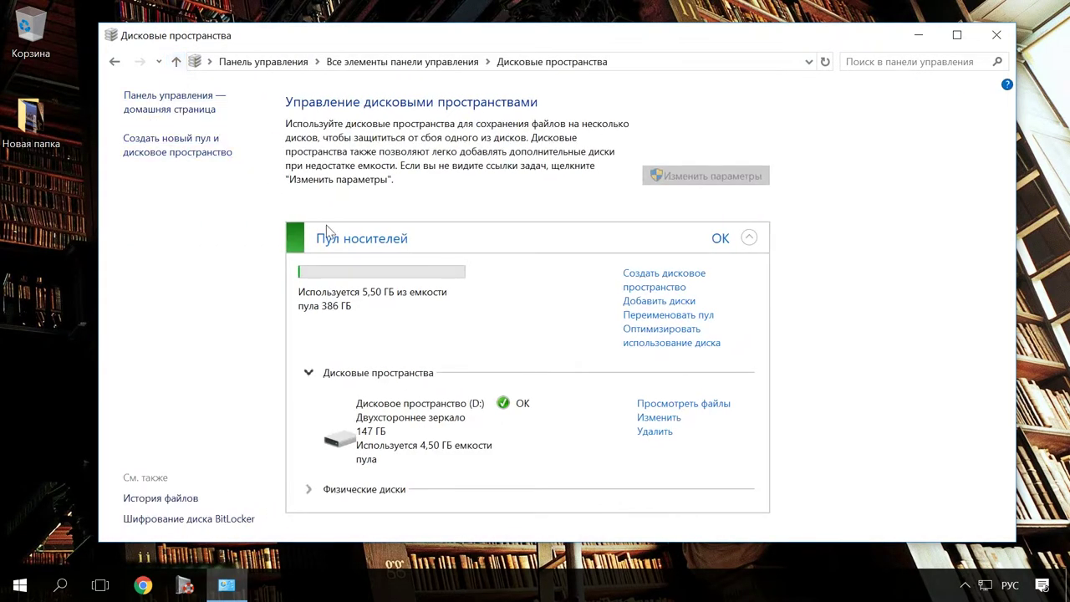
# - Examine the name, drive letter and size settings offered for changing storage space D:, leaving them as they are
pyautogui.click(655, 418)
pyautogui.scroll(-1, 655, 422)
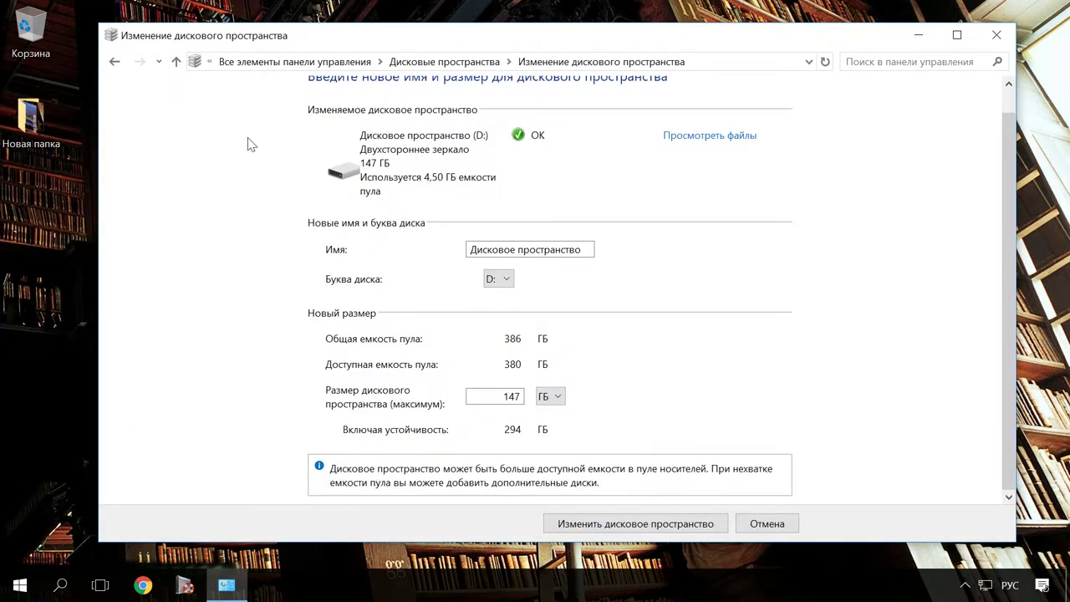
pyautogui.click(176, 64)
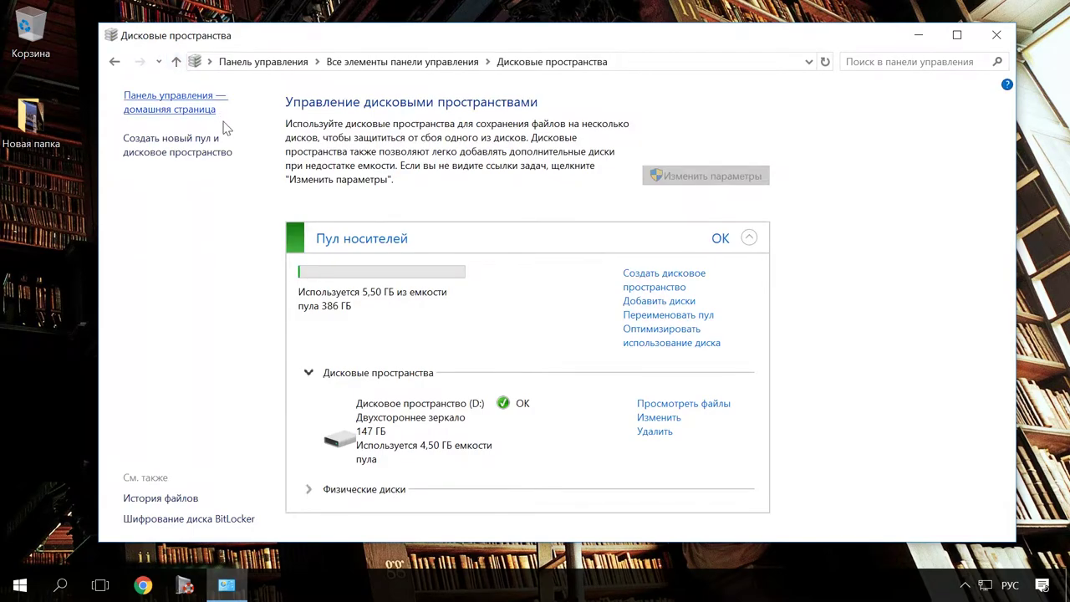
# - Examine the pool's disk-adding page again and its drive usage optimization page, without starting the optimization
pyautogui.click(659, 302)
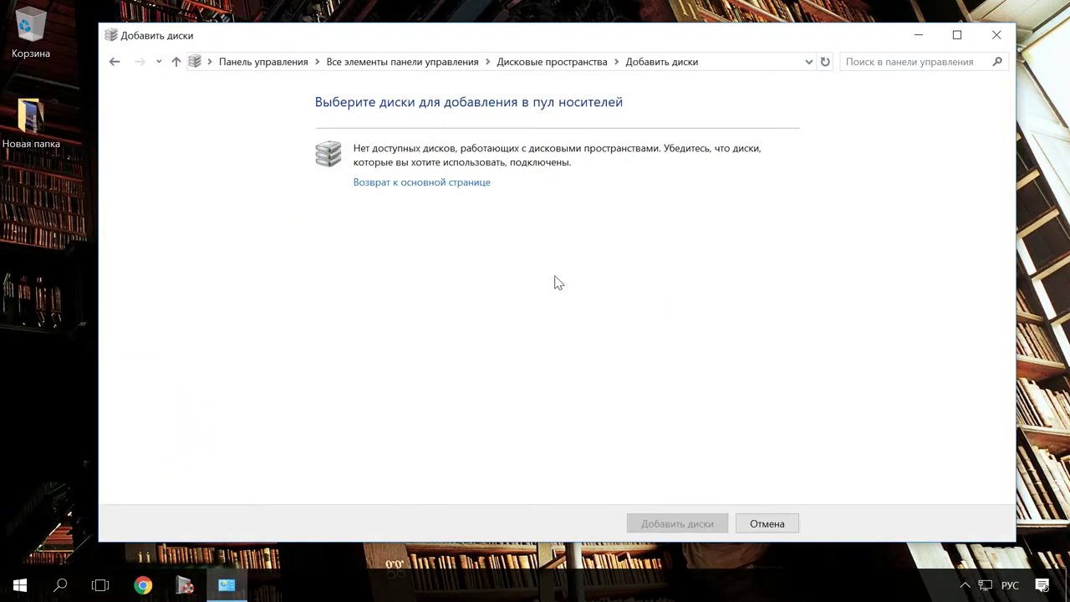
pyautogui.click(177, 63)
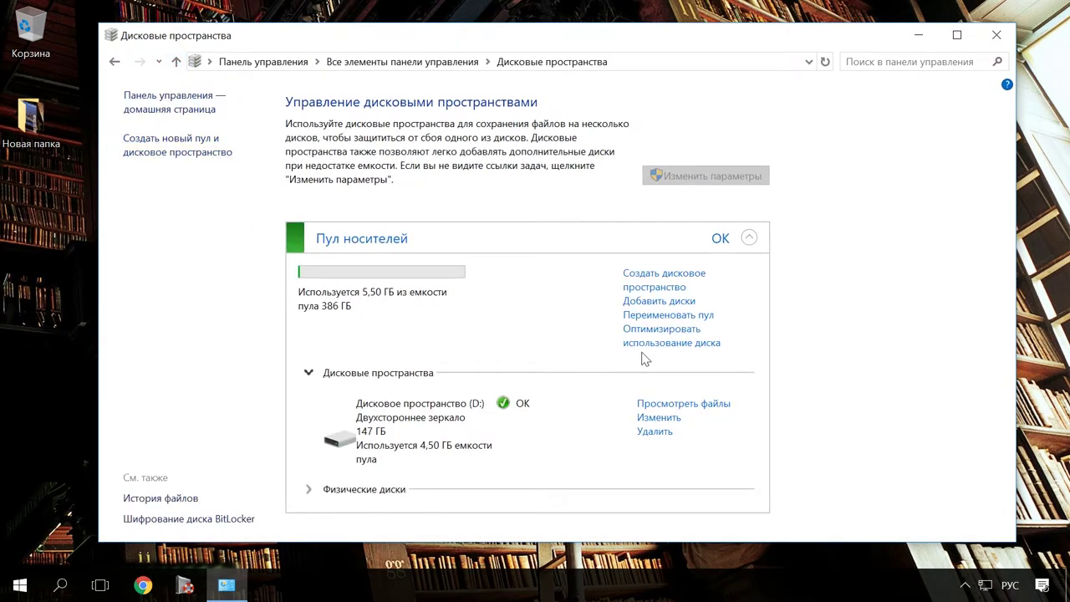
pyautogui.click(673, 343)
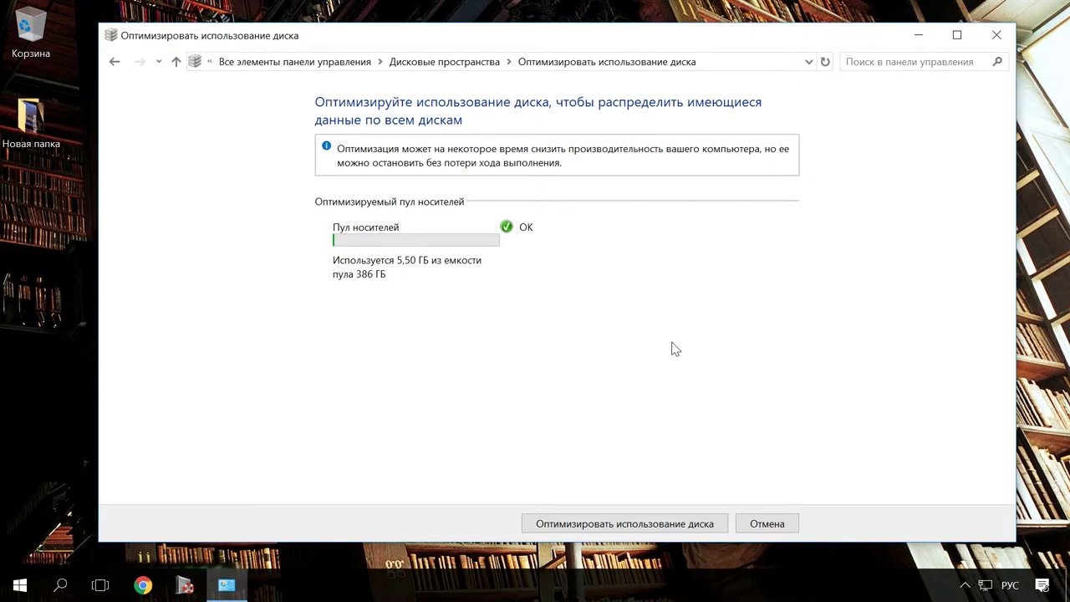
pyautogui.click(175, 65)
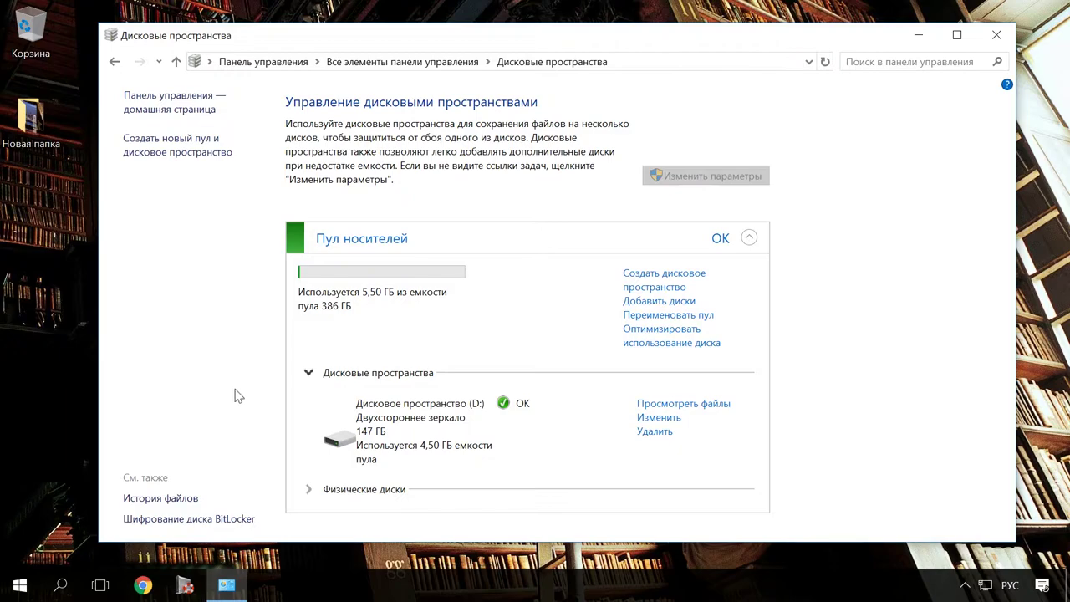
# - Expand the pool's Физические диски (physical disks) list and review the member disks' details
pyautogui.click(309, 489)
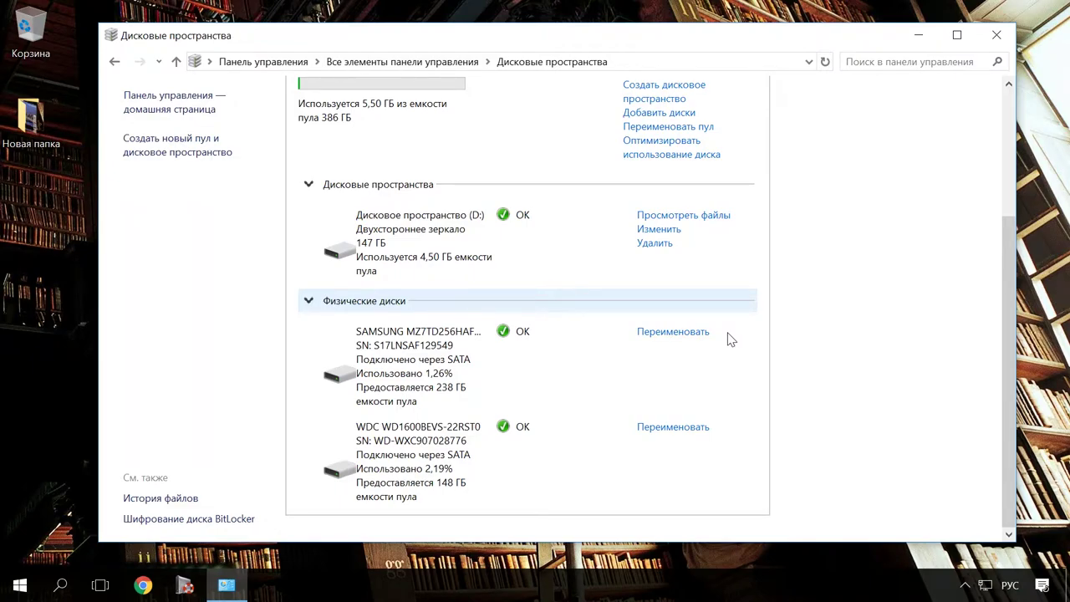
pyautogui.scroll(4, 729, 335)
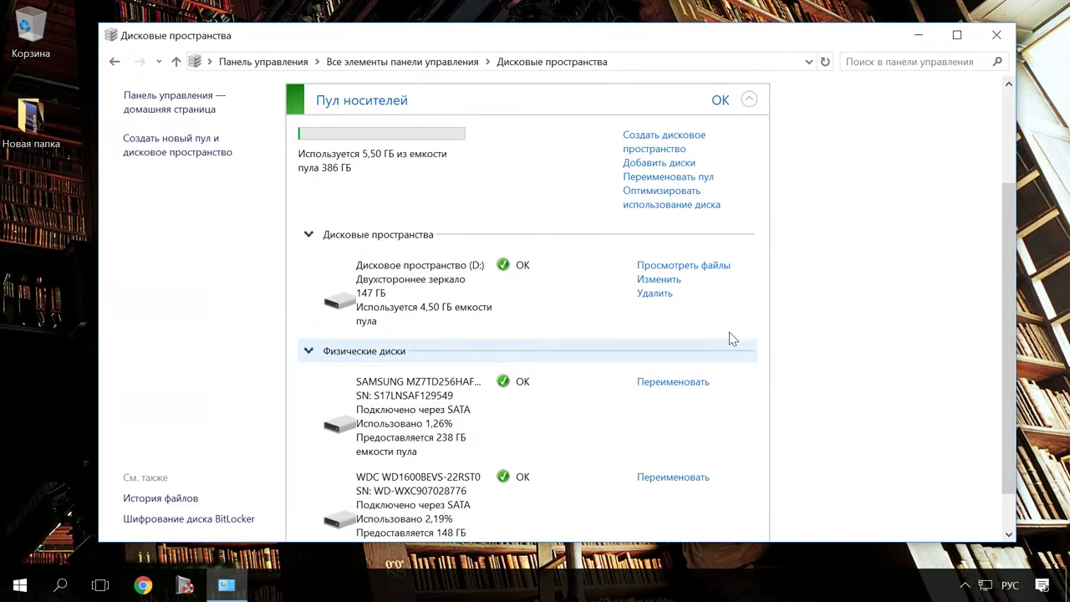
# - Set the Storage Spaces window aside and copy Новая папка from the desktop to Дисковое пространство (D:) in File Explorer
pyautogui.scroll(1, 731, 338)
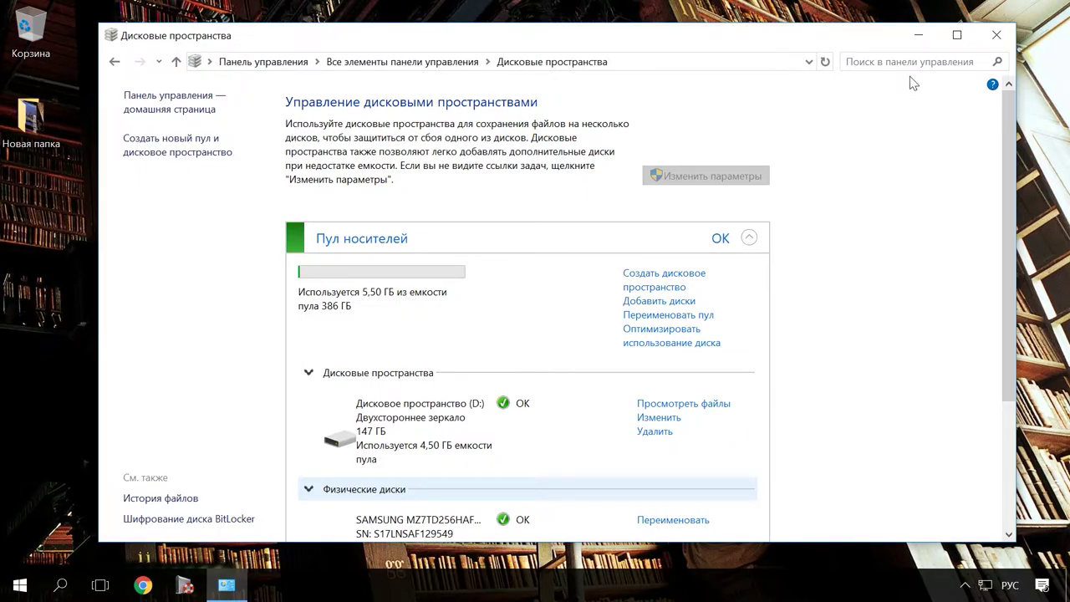
pyautogui.click(918, 38)
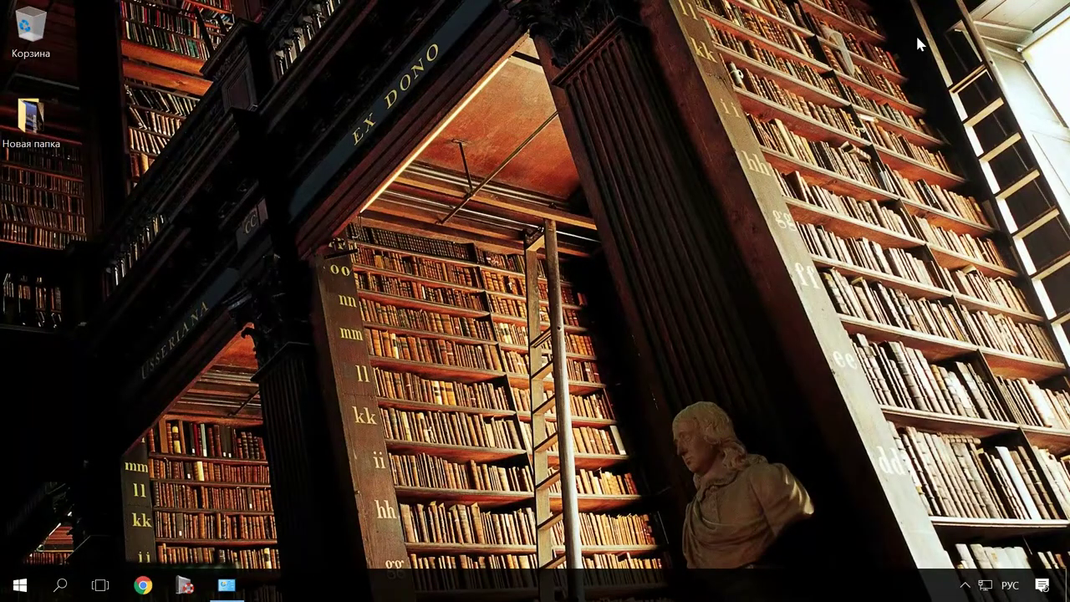
pyautogui.press('super+e')
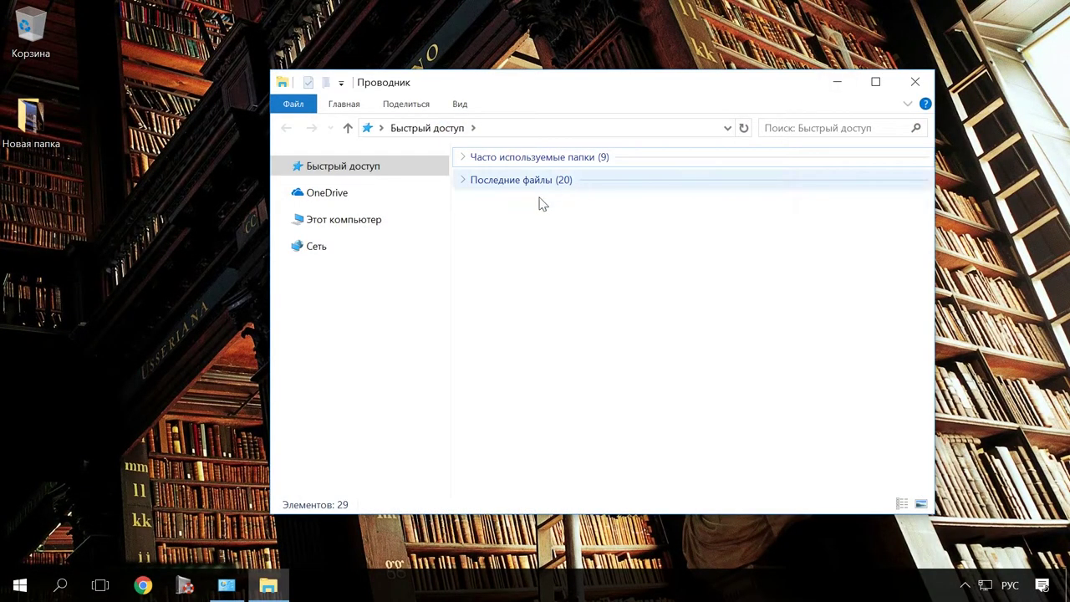
pyautogui.click(365, 220)
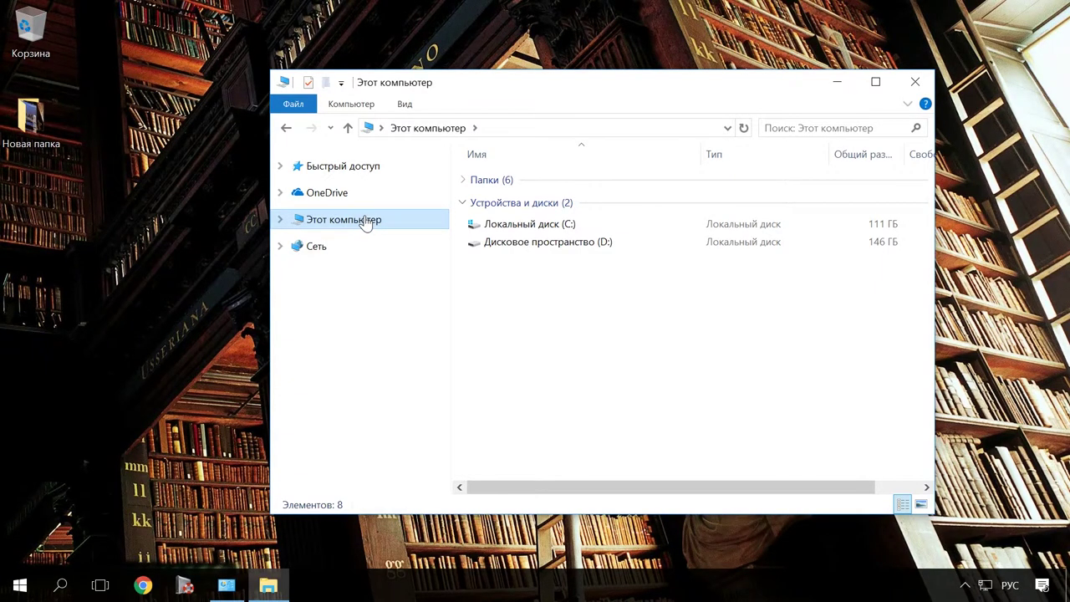
pyautogui.doubleClick(520, 242)
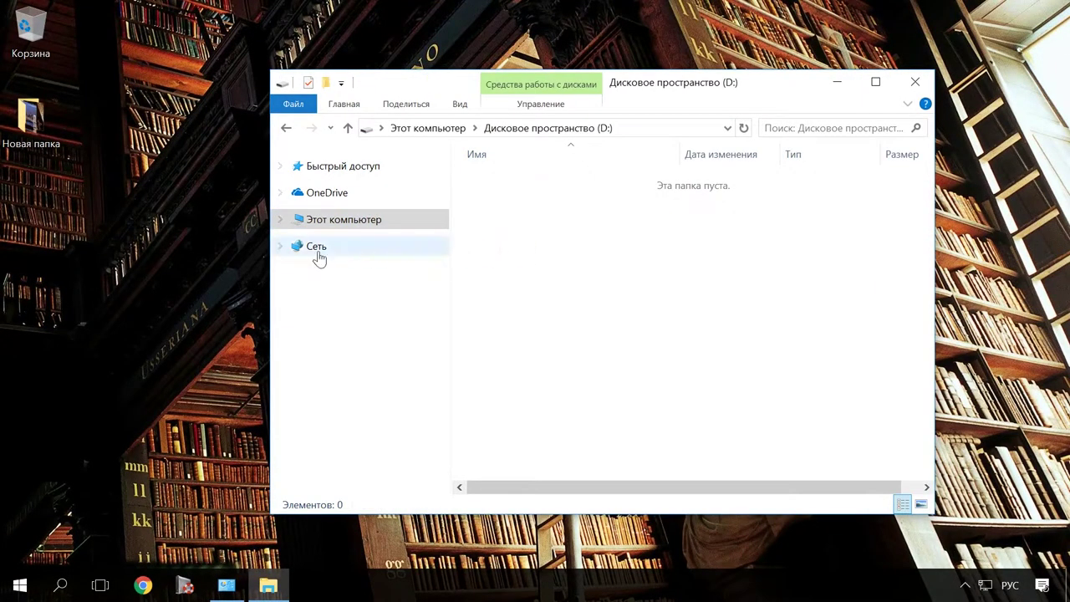
pyautogui.moveTo(31, 117); pyautogui.dragTo(540, 272)
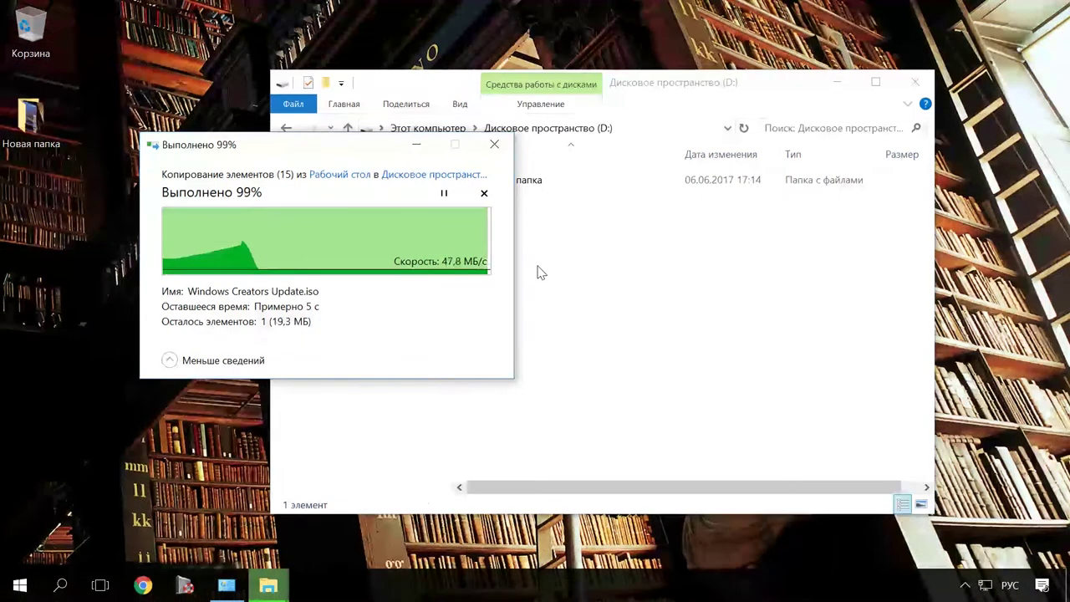
# - Look through the files in the copied Новая папка on drive D:, return to Этот компьютер and close File Explorer
pyautogui.doubleClick(526, 183)
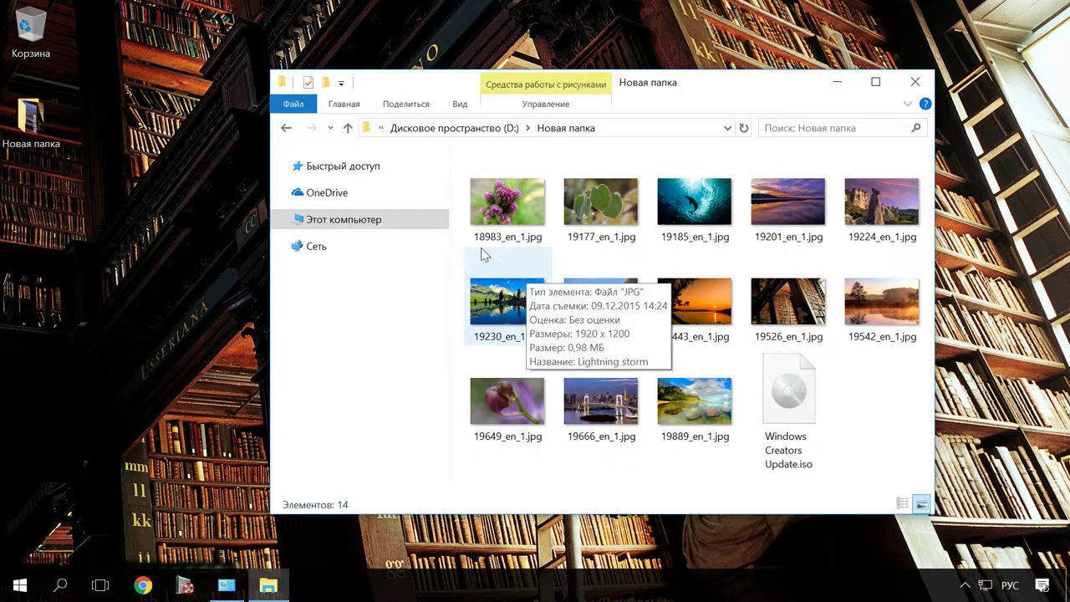
pyautogui.click(348, 128)
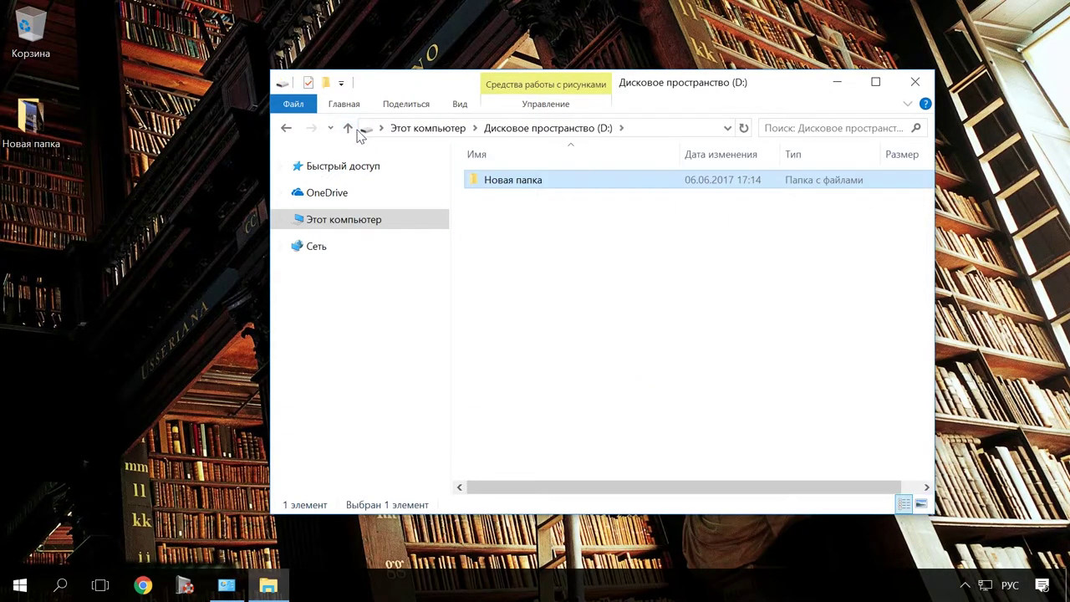
pyautogui.click(348, 128)
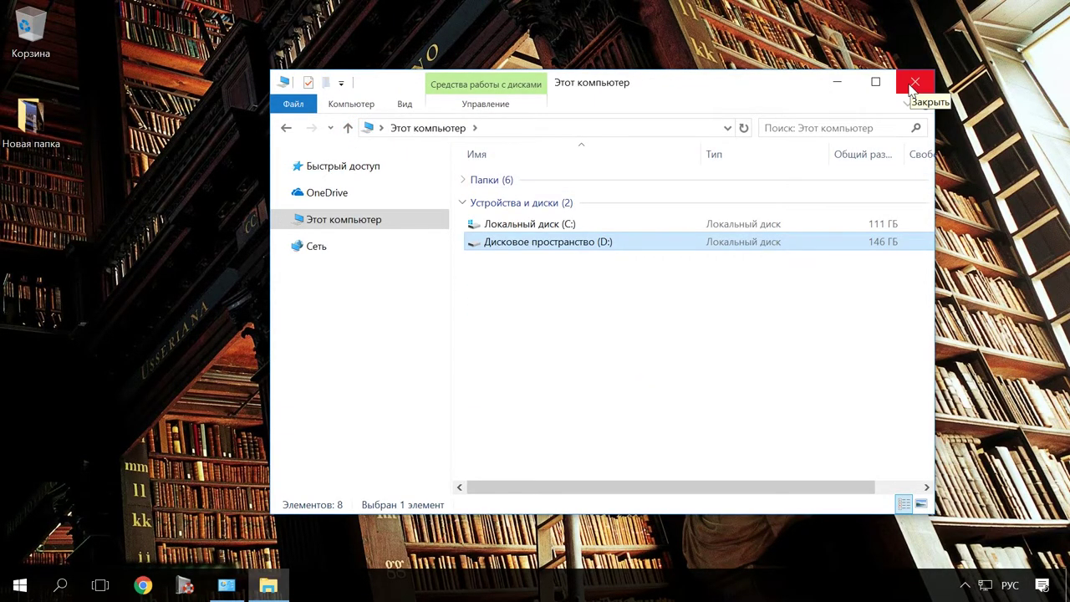
pyautogui.click(913, 83)
# - Delete the two-way mirror storage space (D:) from the pool and close the Storage Spaces window
pyautogui.click(244, 586)
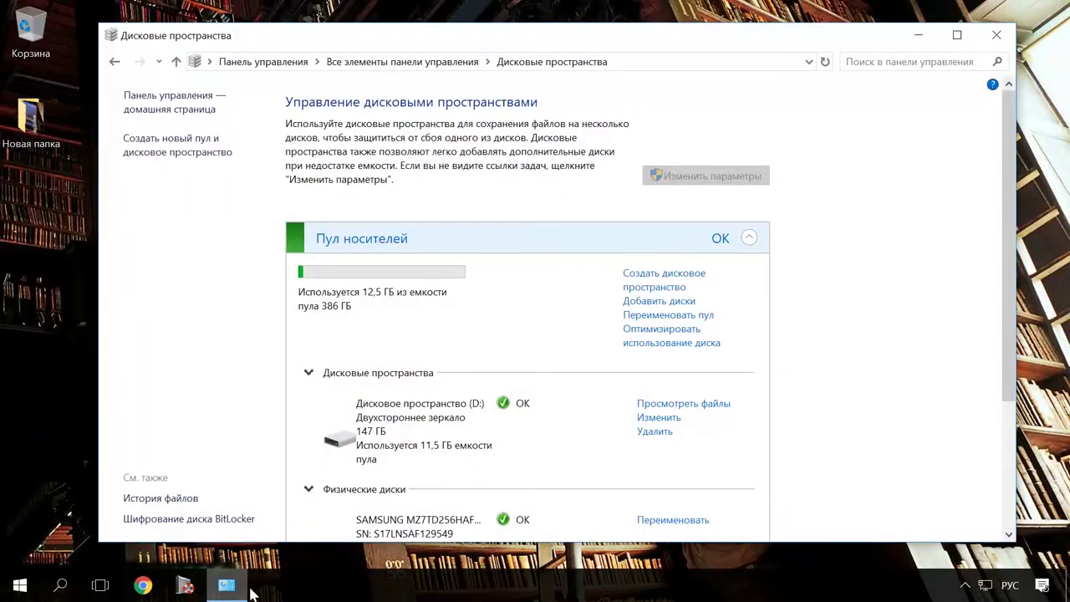
pyautogui.click(655, 431)
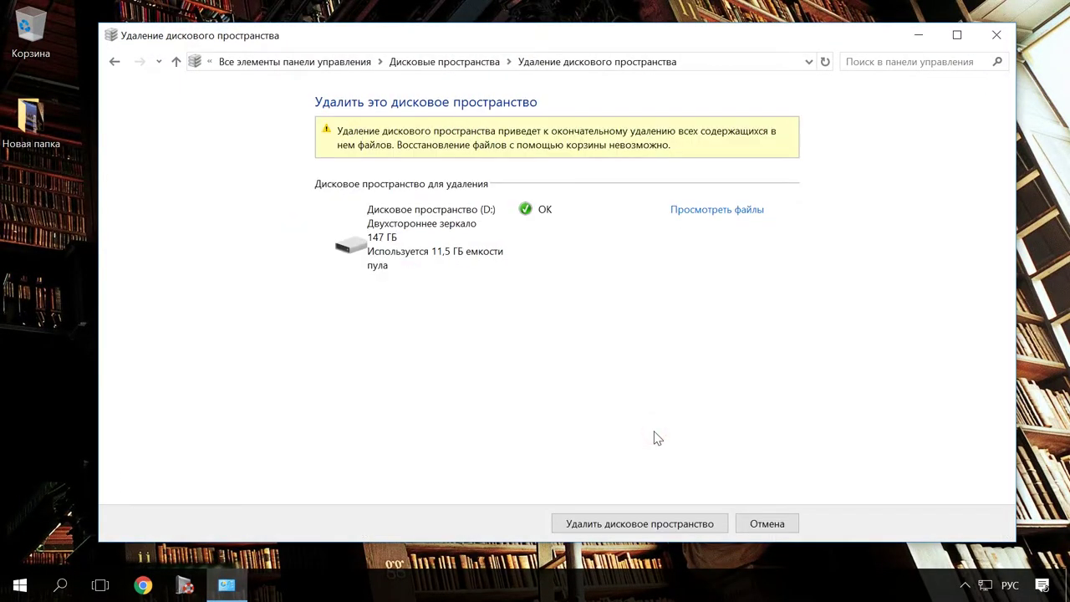
pyautogui.click(658, 524)
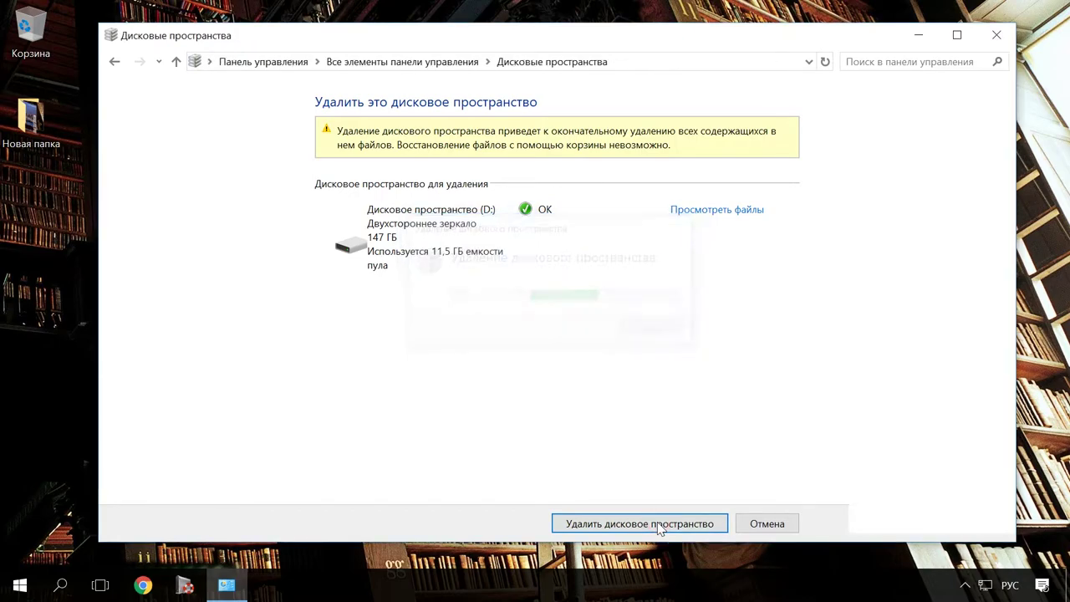
pyautogui.click(1006, 37)
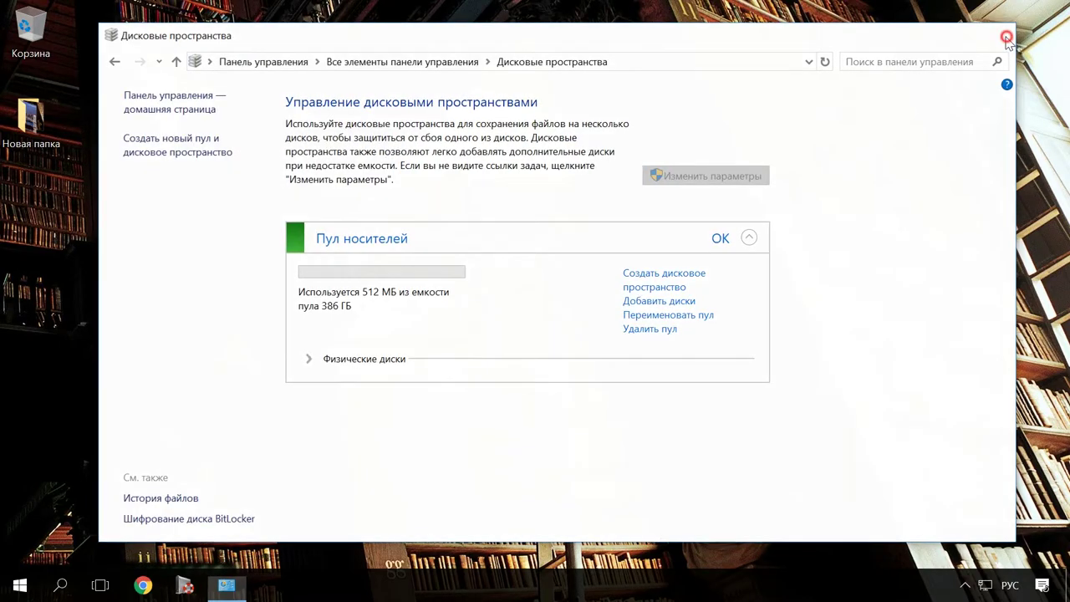
# - Launch Hetman Partition Recovery without its startup wizard and check which drives File Explorer lists under Этот компьютер
pyautogui.click(185, 585)
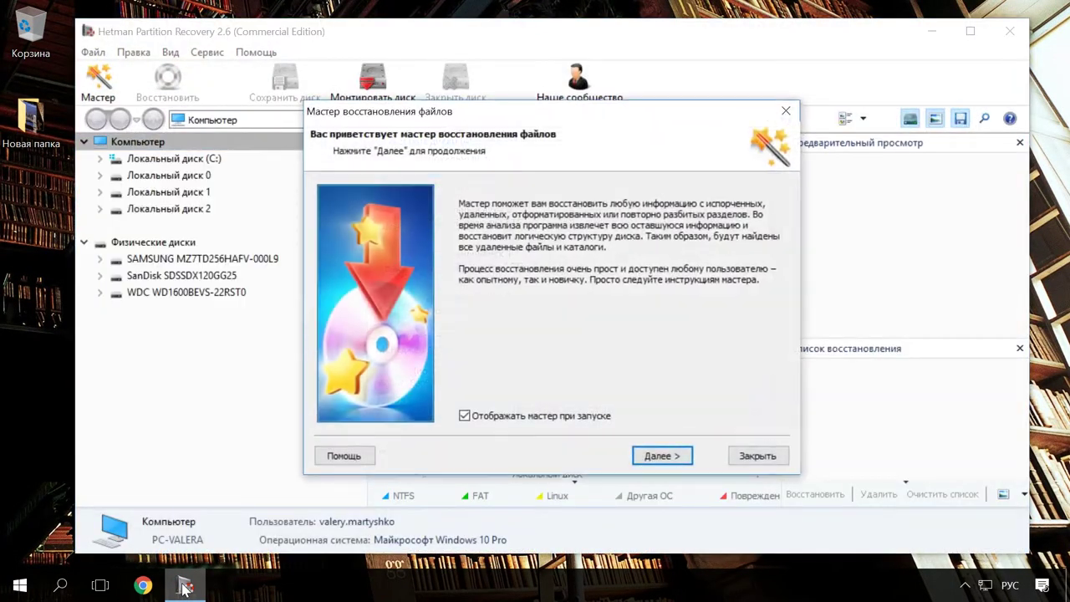
pyautogui.click(747, 455)
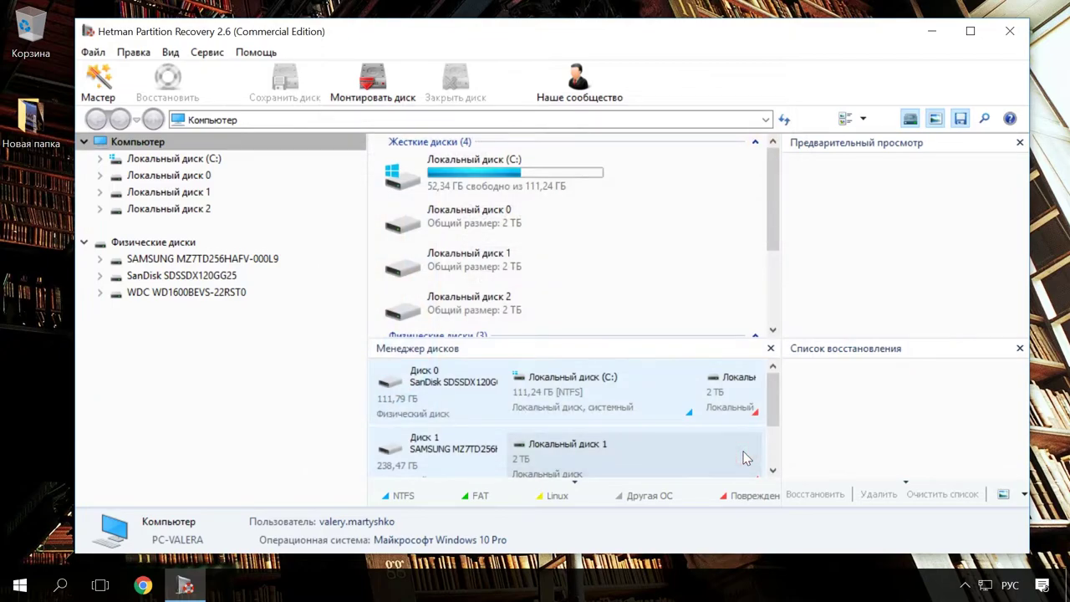
pyautogui.press('super+e')
pyautogui.click(342, 221)
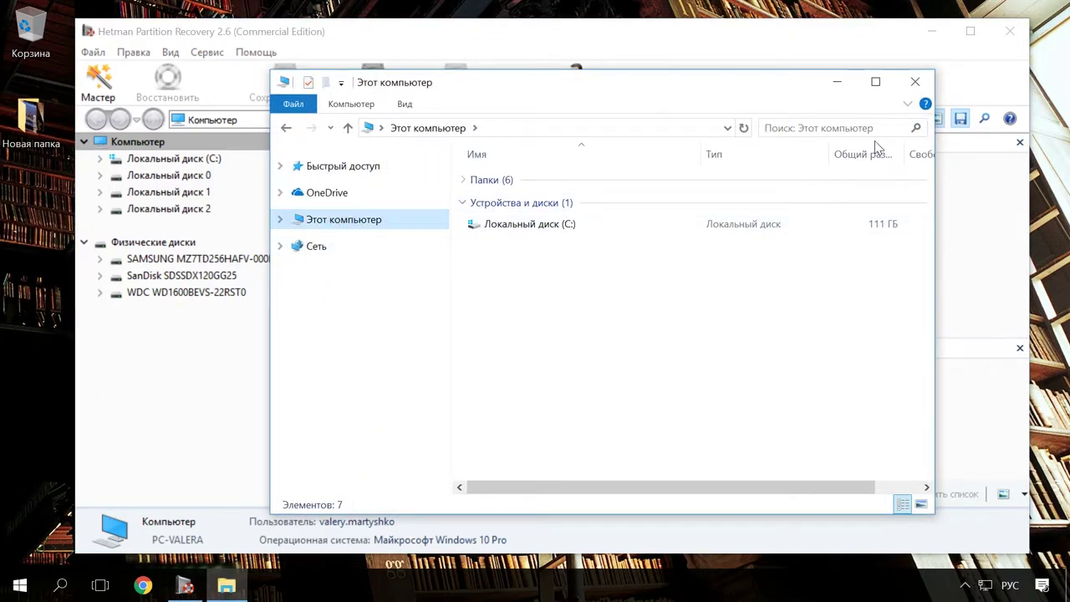
pyautogui.click(914, 82)
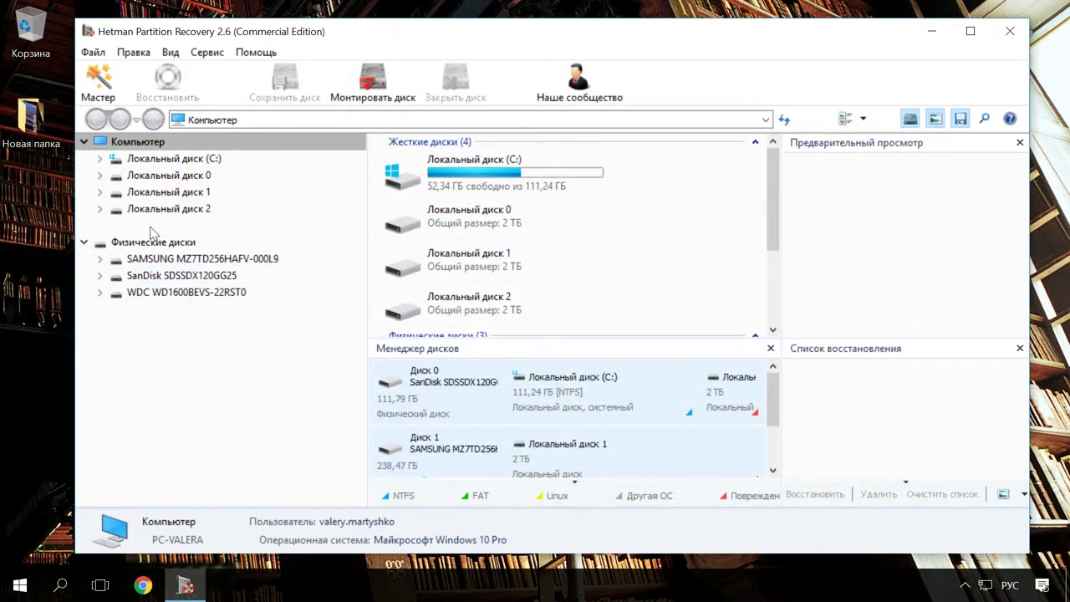
# - Analyze the physical disk WDC WD1600BEVS-22RST0 with the file recovery wizard and finish the wizard
pyautogui.doubleClick(176, 293)
pyautogui.click(680, 456)
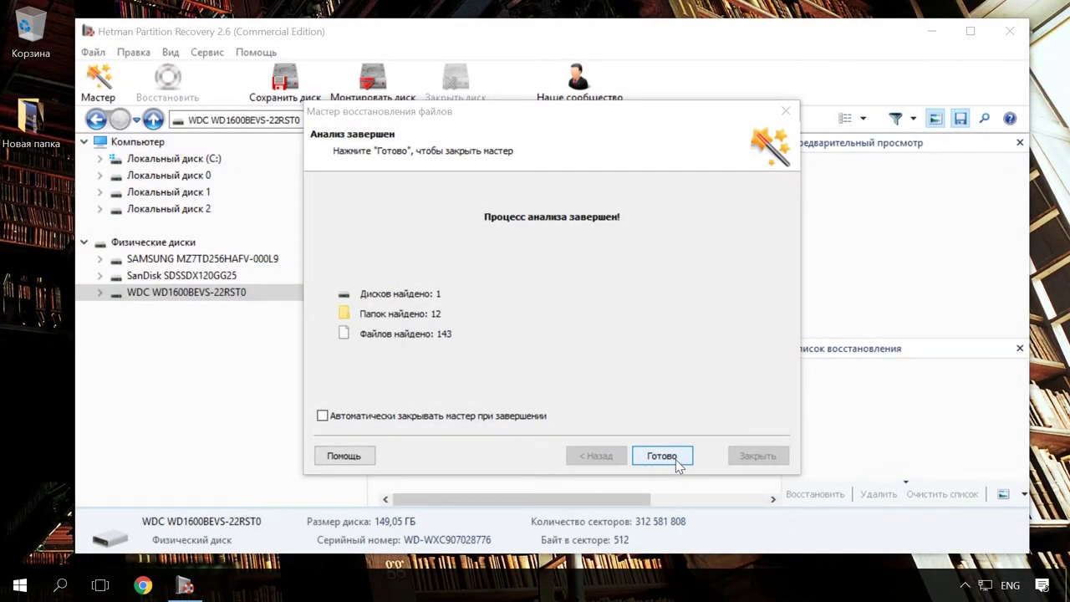
pyautogui.click(677, 461)
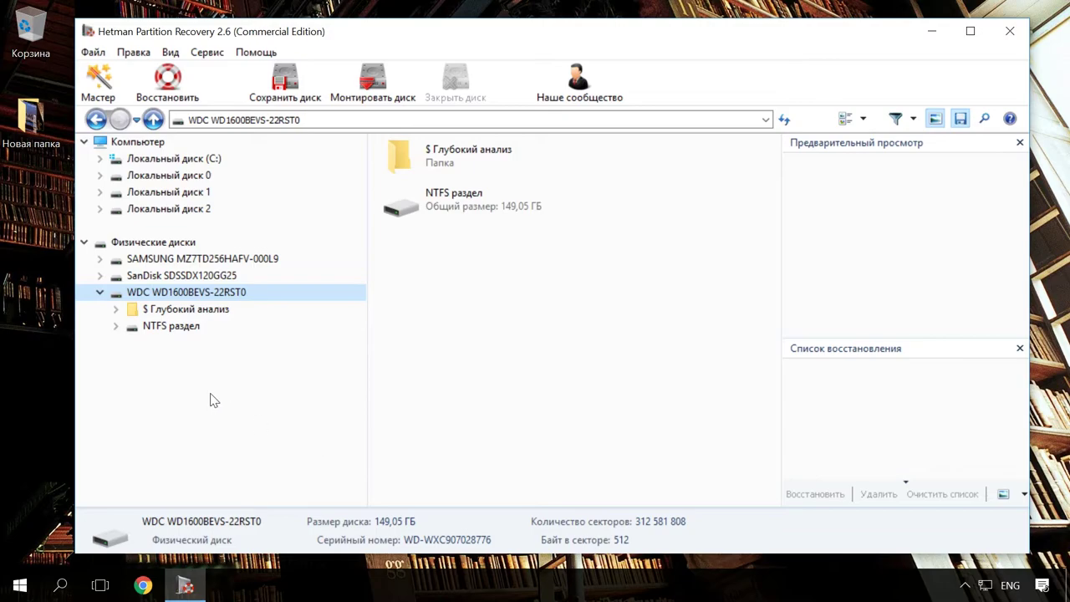
# - Browse Новая папка in the disk's found NTFS раздел and add Windows Creators Update.iso to the recovery list
pyautogui.doubleClick(154, 326)
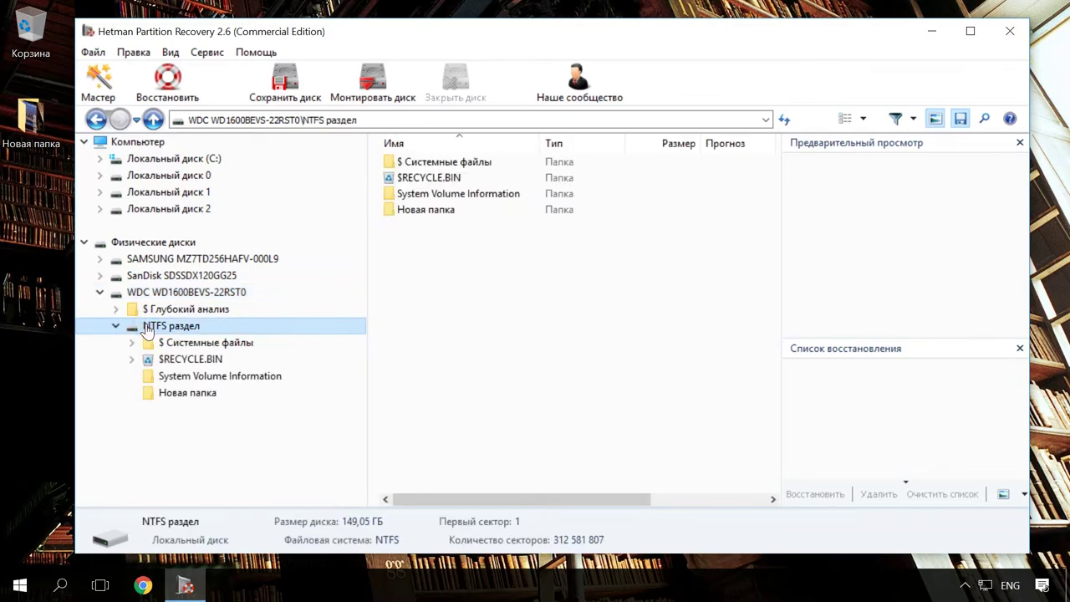
pyautogui.click(173, 396)
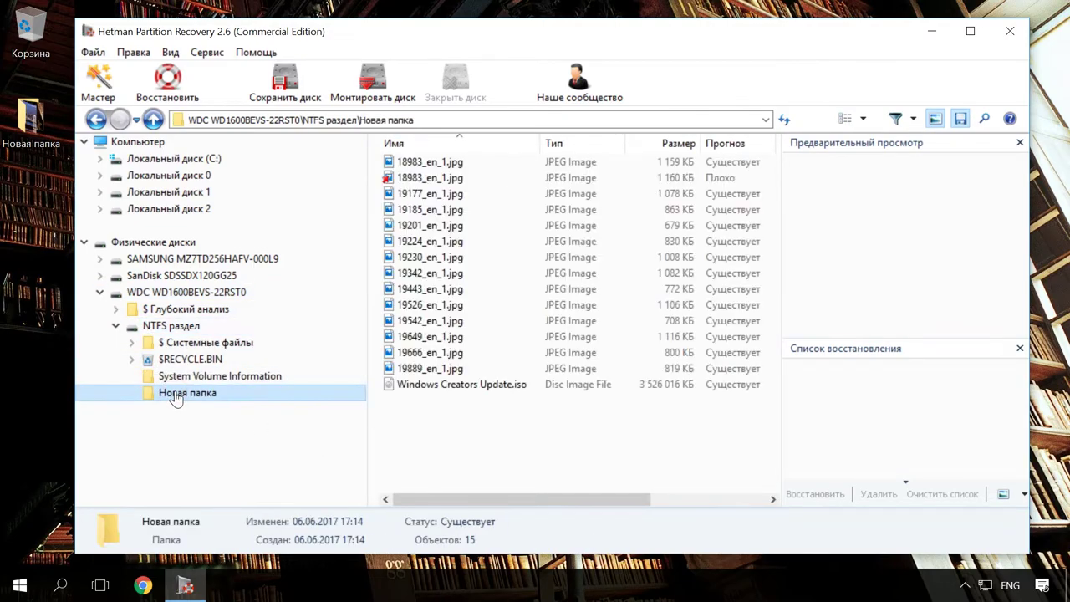
pyautogui.click(444, 336)
pyautogui.click(433, 278)
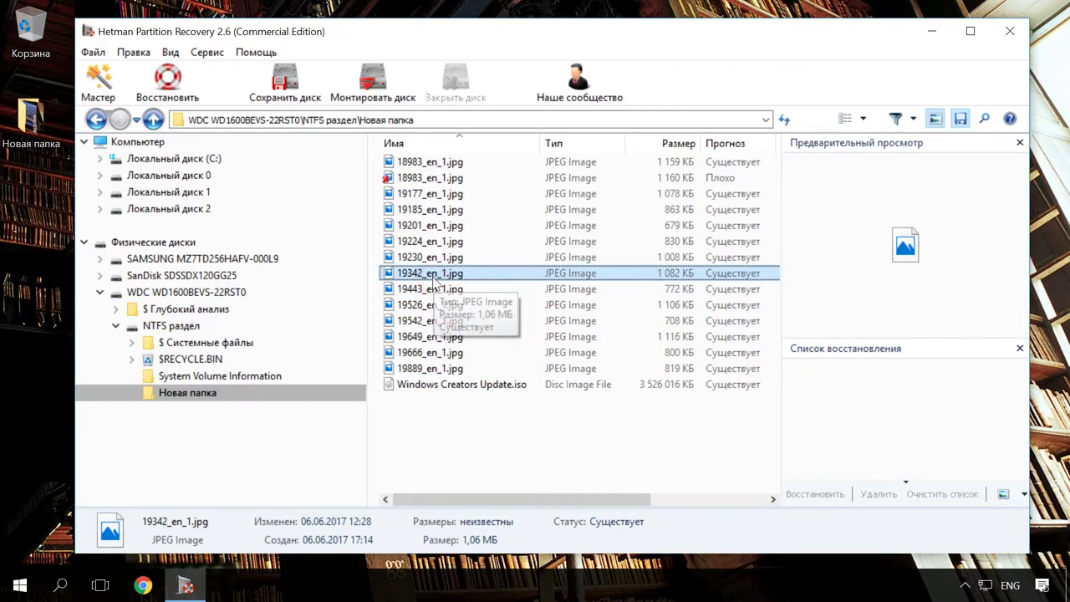
pyautogui.moveTo(406, 386); pyautogui.dragTo(836, 432)
pyautogui.click(444, 336)
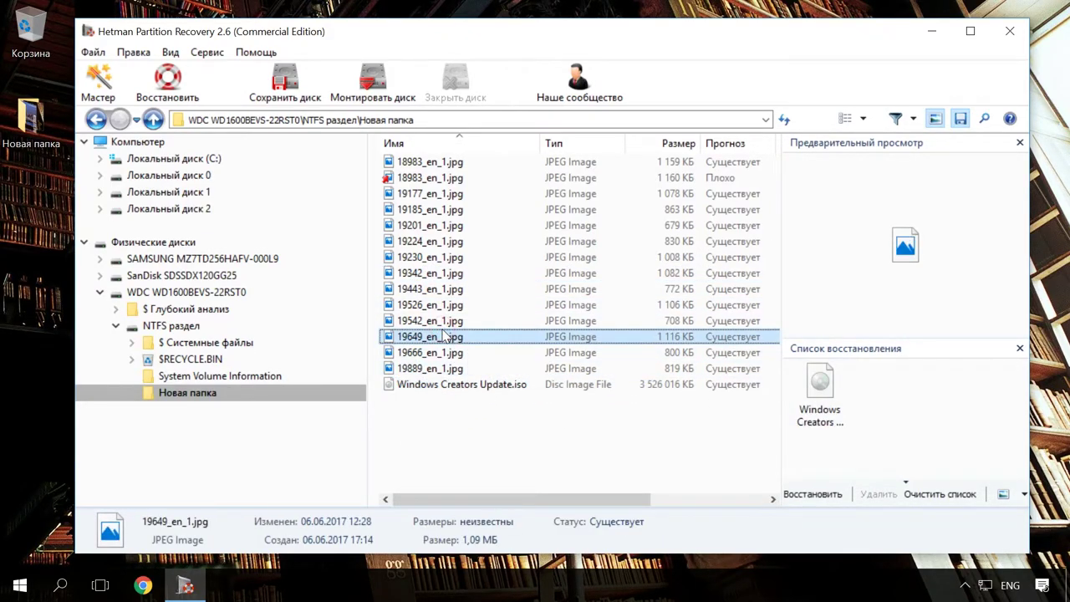
# - Preview images in the $ Глубокий анализ JPEG Image (.jpg) folder and add Файл 00001.jpg through Файл 00016.jpg to the recovery list
pyautogui.click(188, 309)
pyautogui.click(199, 375)
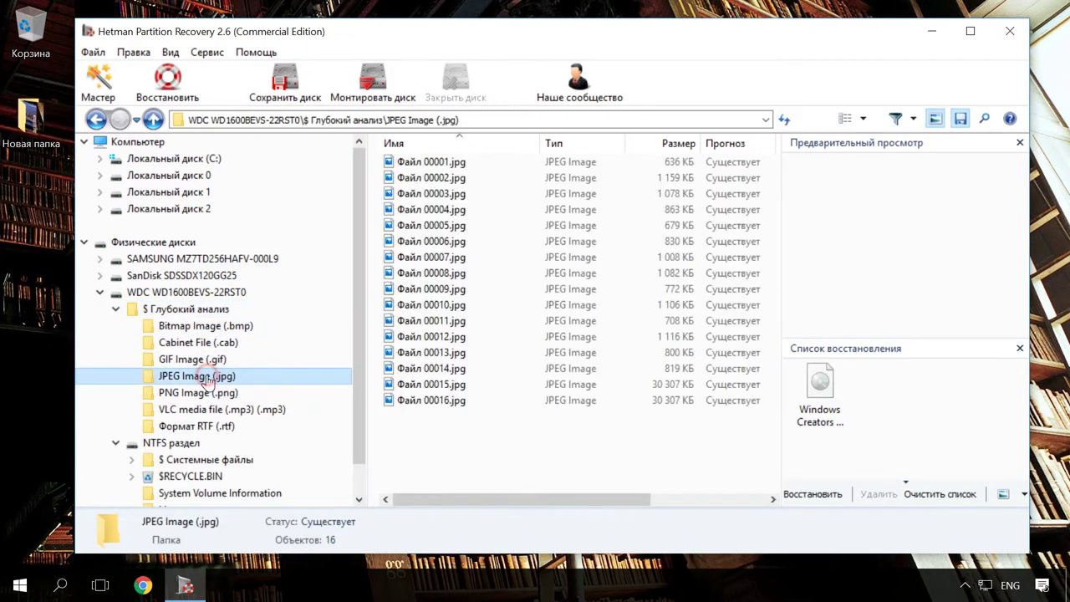
pyautogui.click(407, 352)
pyautogui.click(412, 289)
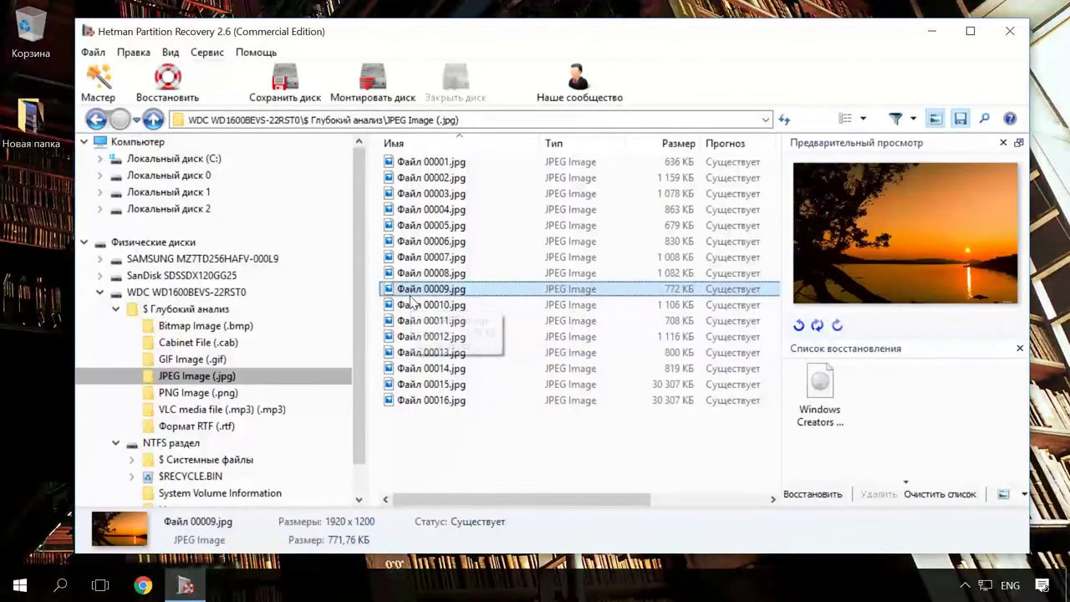
pyautogui.click(426, 226)
pyautogui.moveTo(418, 418); pyautogui.dragTo(456, 163)
pyautogui.moveTo(628, 289); pyautogui.dragTo(892, 432)
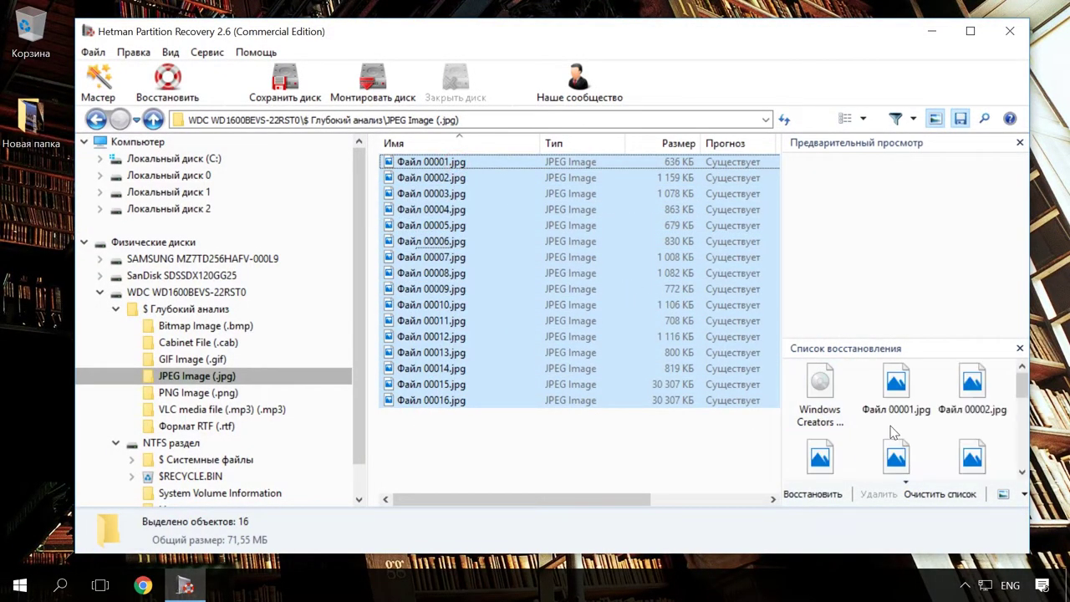
# - Recover all files in the recovery list to hard disk, into a Recovery folder on the desktop
pyautogui.click(817, 495)
pyautogui.click(679, 455)
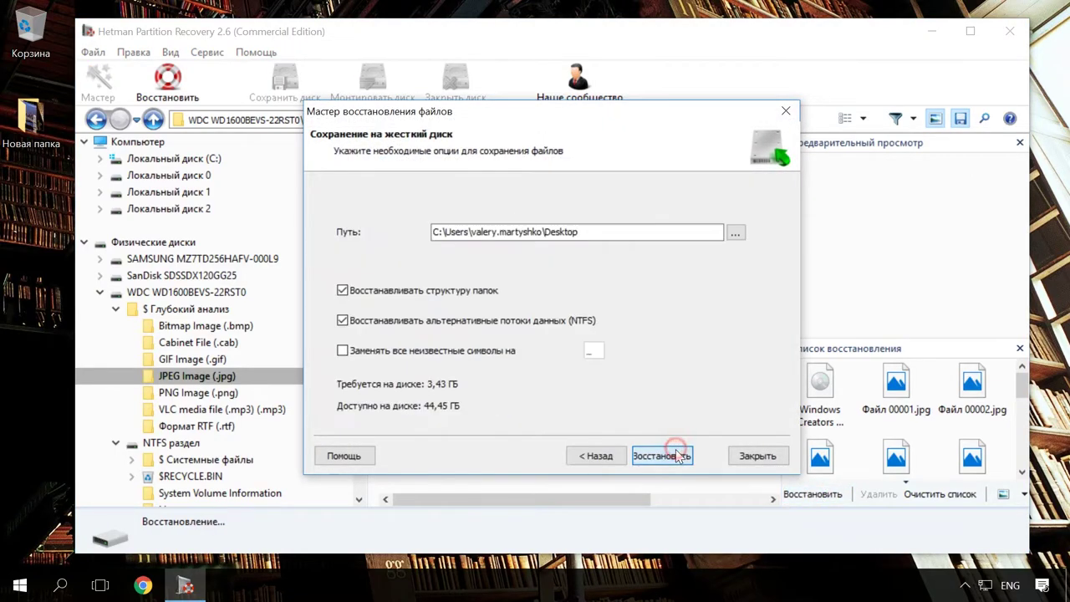
pyautogui.click(608, 231)
pyautogui.write('\\Rec')
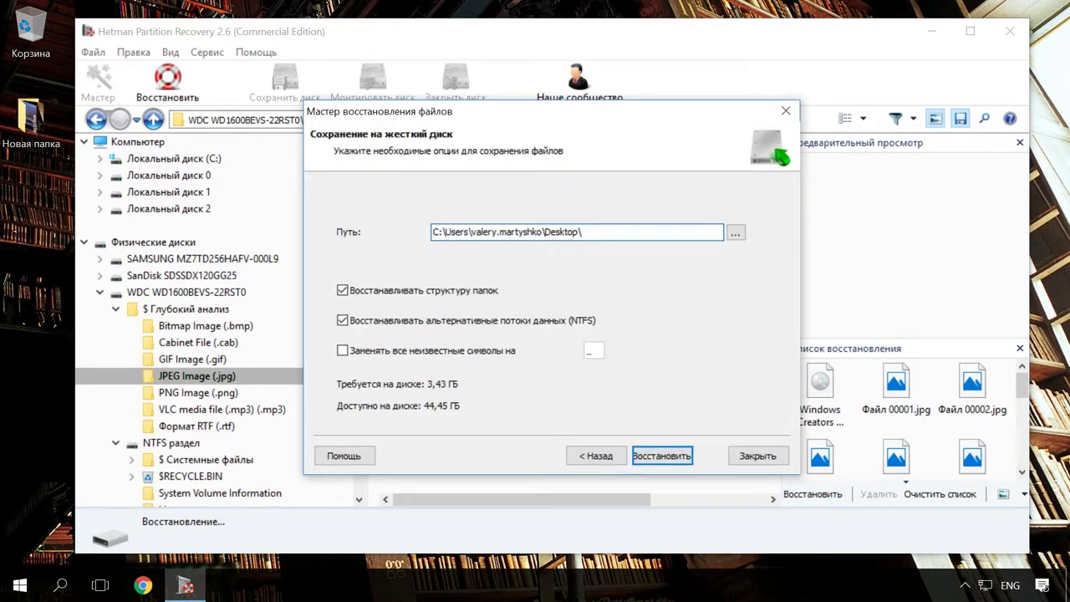
pyautogui.write('overy')
pyautogui.click(660, 456)
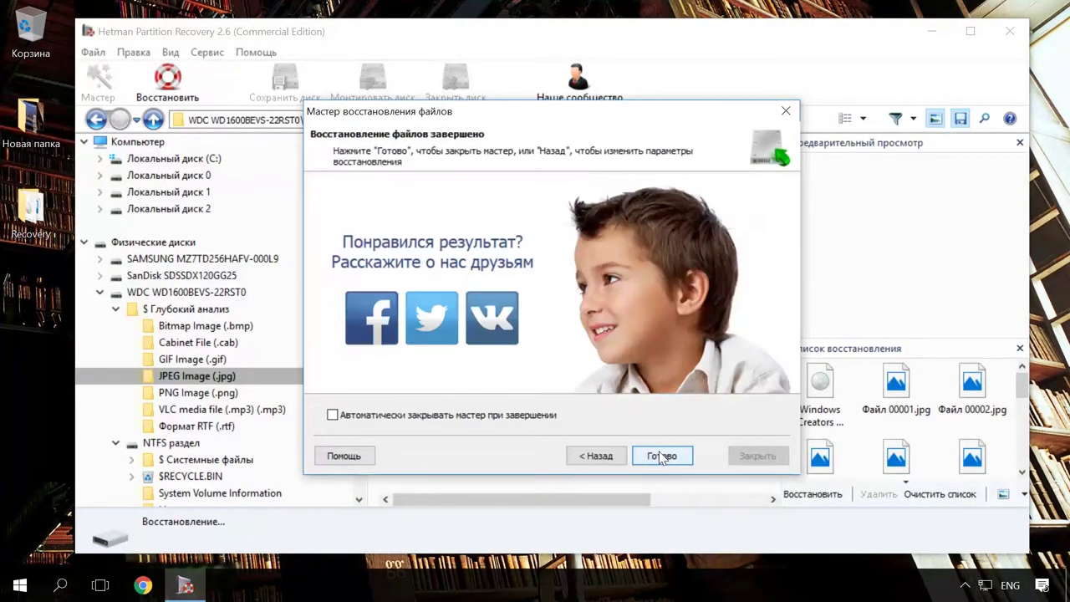
pyautogui.click(661, 456)
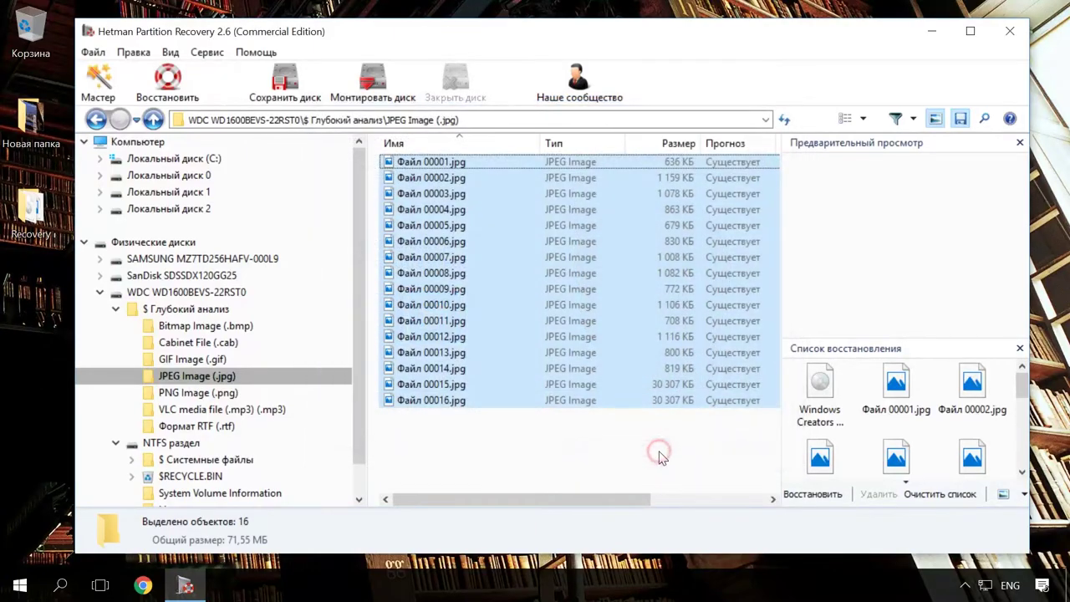
# - Minimize the recovery program, review the restored files in the desktop's Recovery folder, and close that folder
pyautogui.click(932, 31)
pyautogui.doubleClick(34, 223)
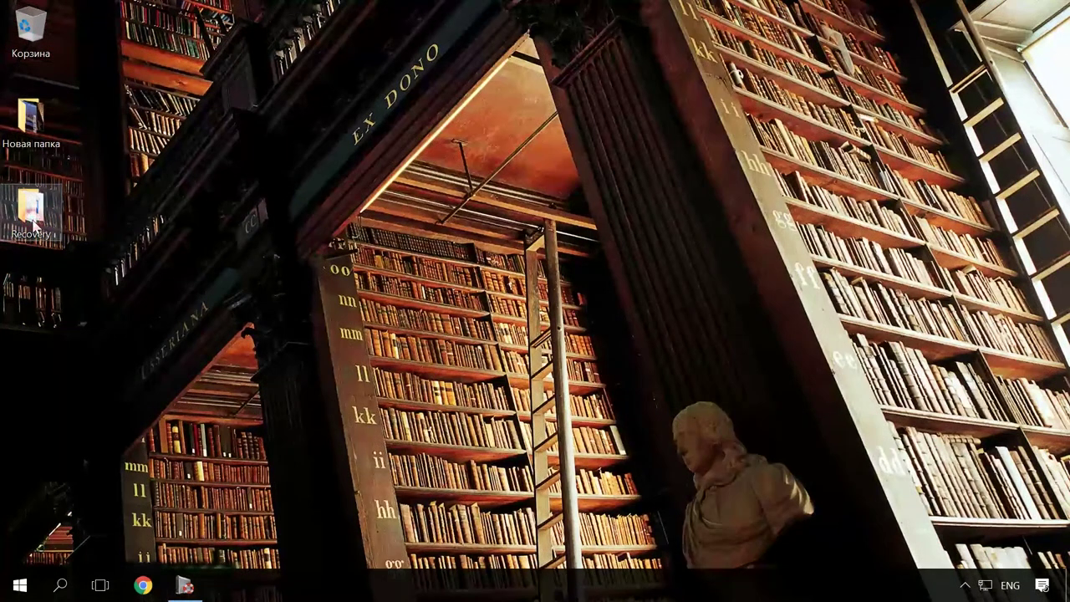
pyautogui.scroll(-1, 535, 284)
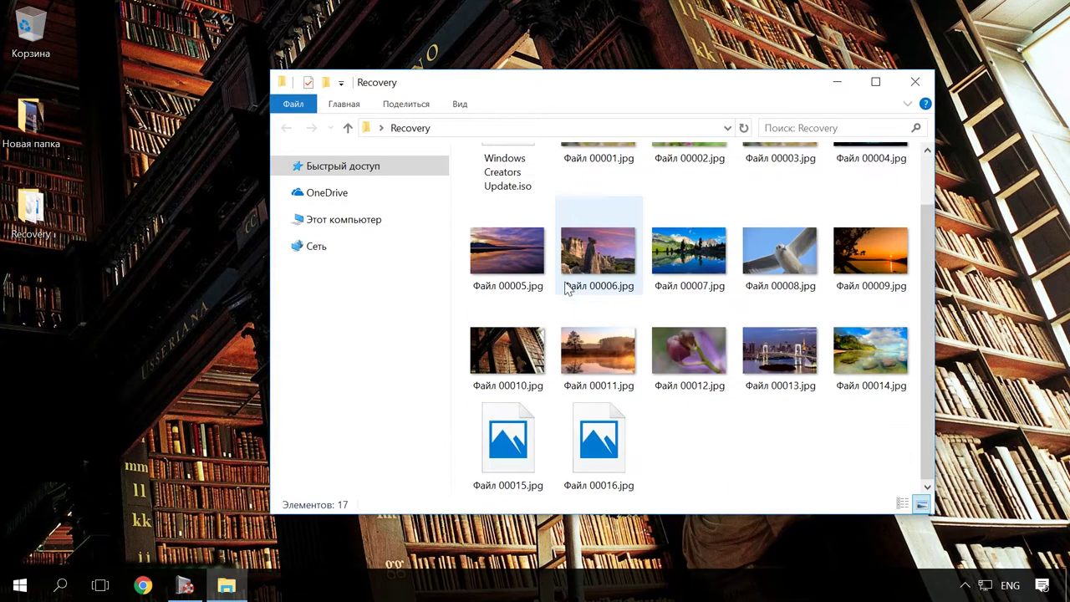
pyautogui.scroll(1, 585, 292)
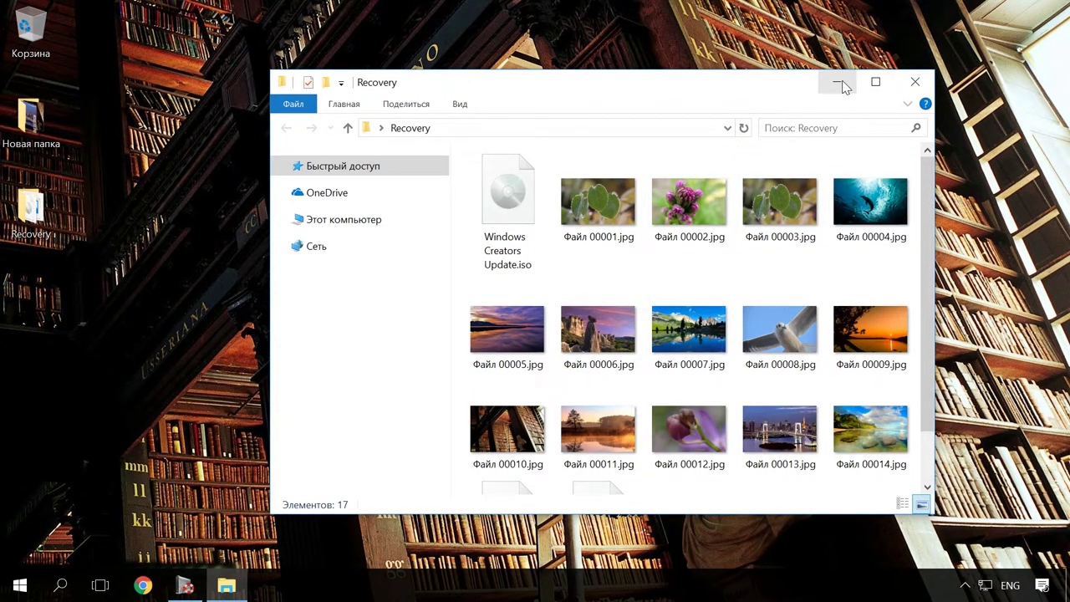
pyautogui.click(913, 83)
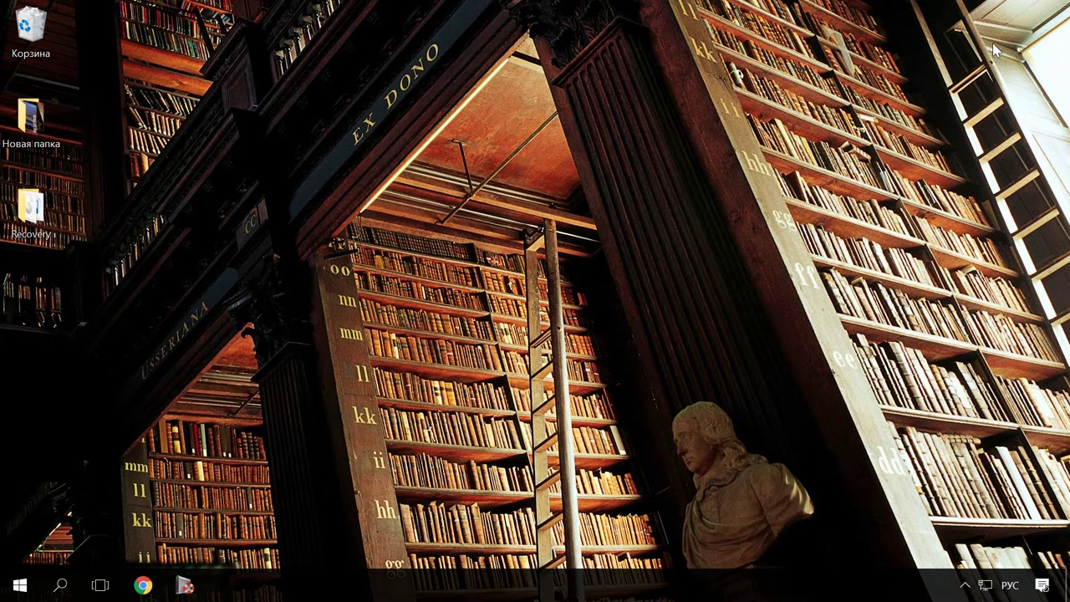
# - Open Disk Management and enlarge its window and graphical disk view until all three disks fit
pyautogui.rightClick(20, 585)
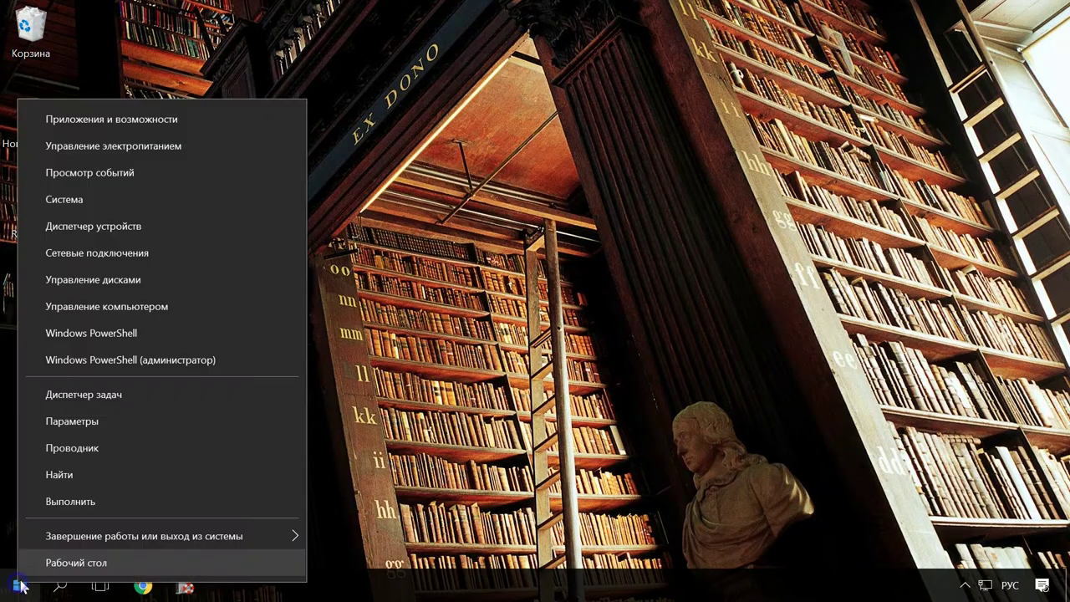
pyautogui.click(118, 284)
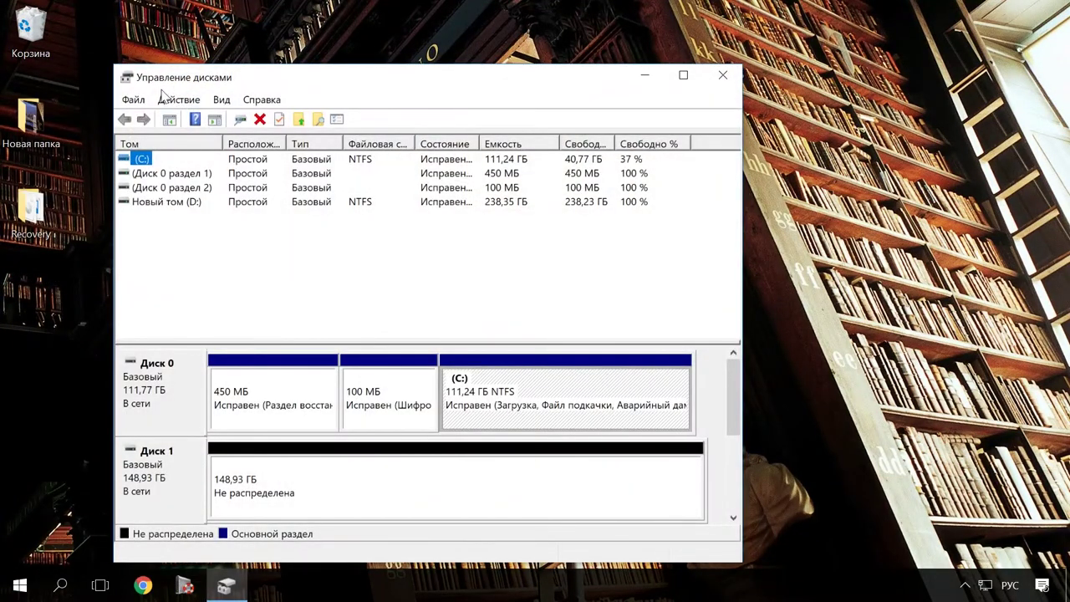
pyautogui.moveTo(166, 82); pyautogui.dragTo(145, 32)
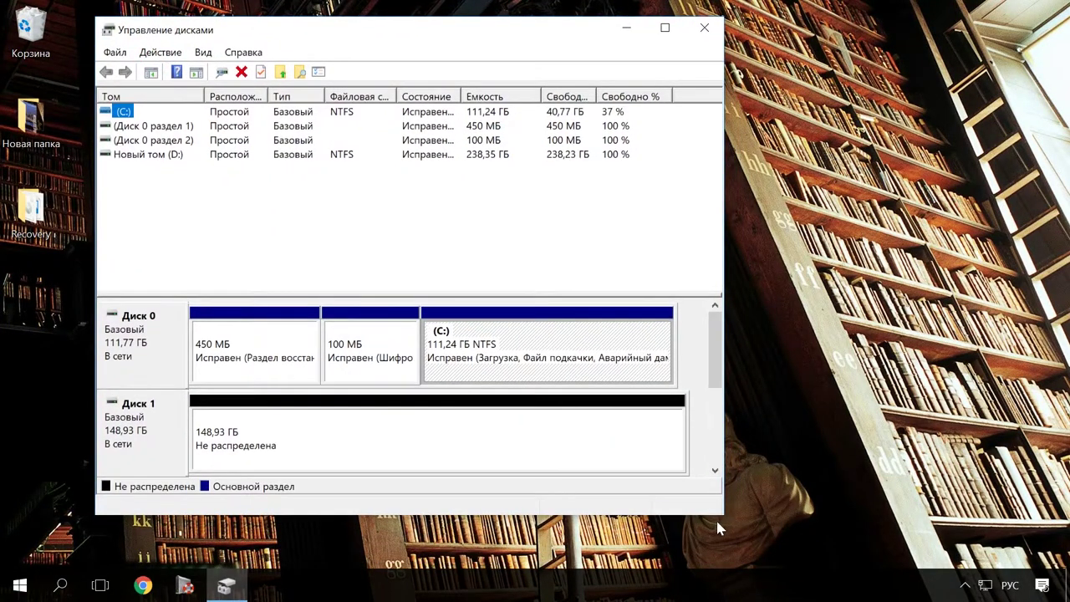
pyautogui.moveTo(725, 519); pyautogui.dragTo(1027, 561)
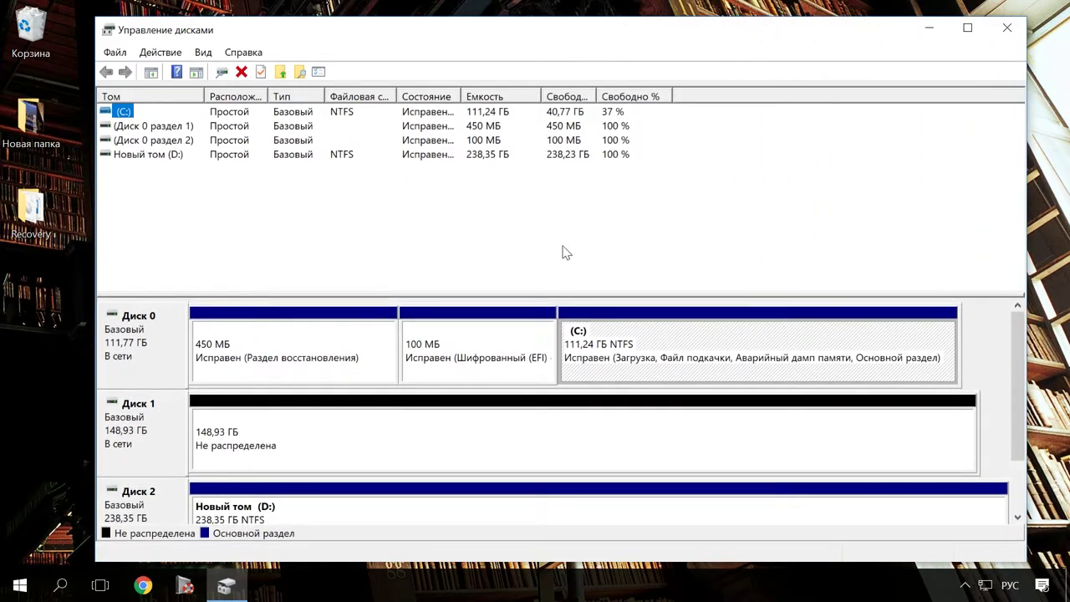
pyautogui.moveTo(544, 303); pyautogui.dragTo(542, 184)
# - Delete the volume Новый том (D:) on Диск 2 and confirm the deletion
pyautogui.click(491, 421)
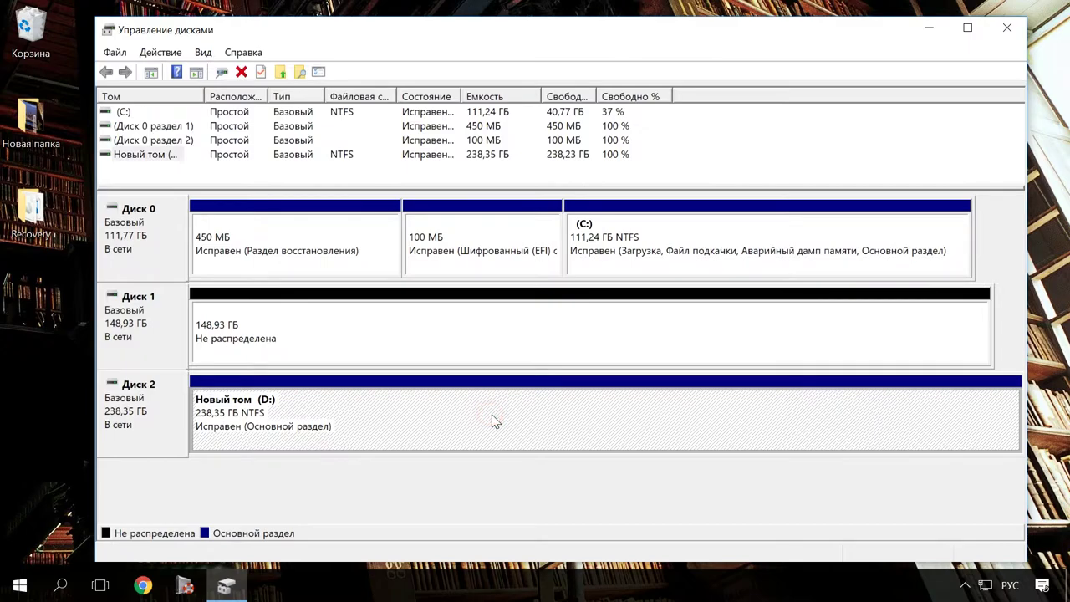
pyautogui.rightClick(301, 403)
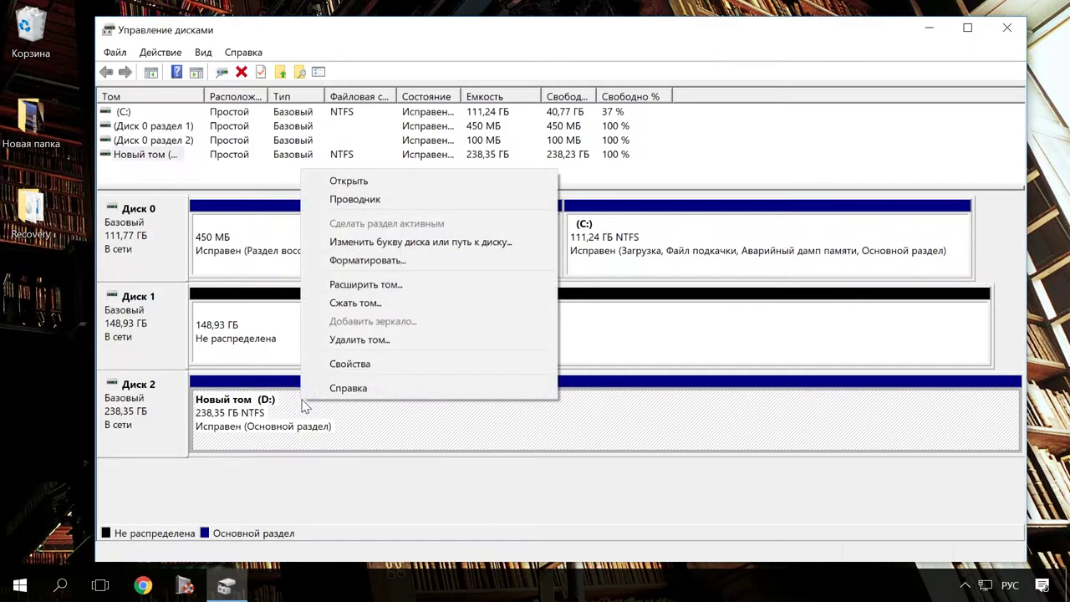
pyautogui.click(406, 342)
pyautogui.click(592, 363)
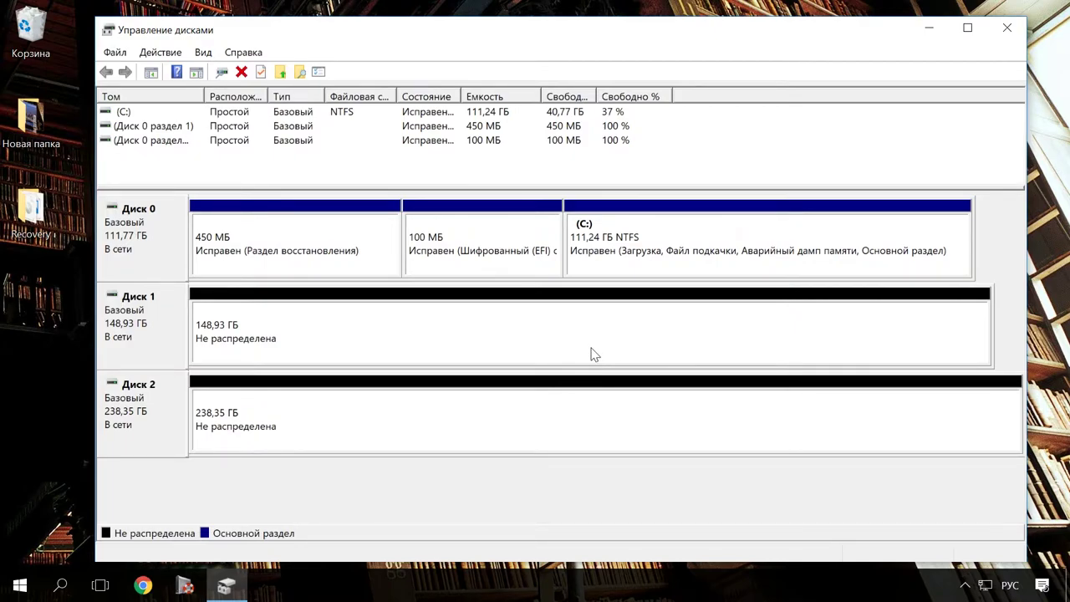
# - Start a new mirrored volume on Диск 1's unallocated space and add Диск 2, keeping 152498 МБ per disk
pyautogui.rightClick(593, 351)
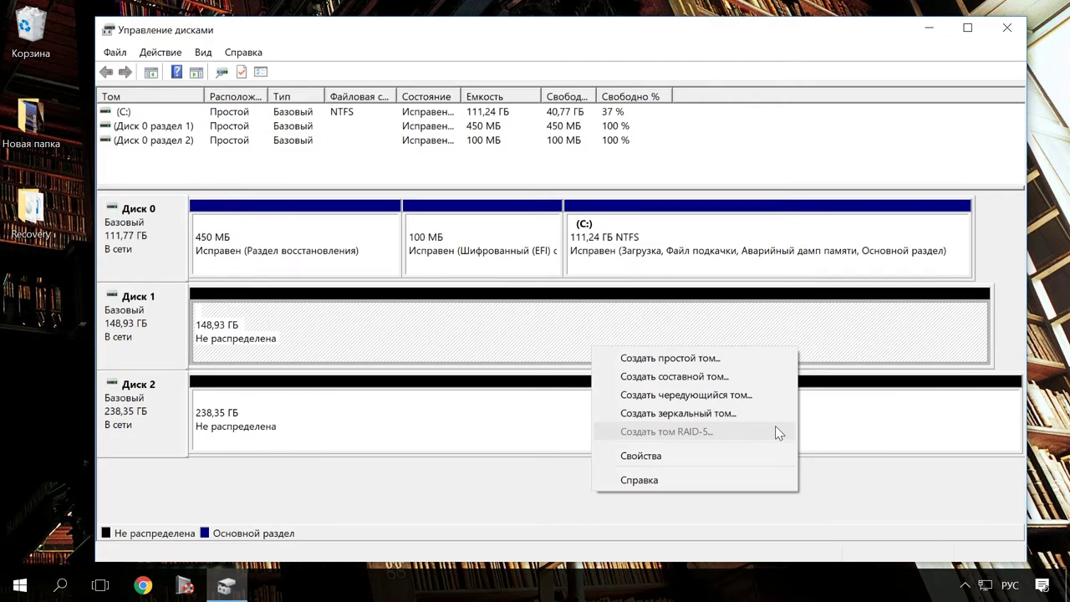
pyautogui.click(768, 414)
pyautogui.moveTo(381, 111); pyautogui.dragTo(599, 114)
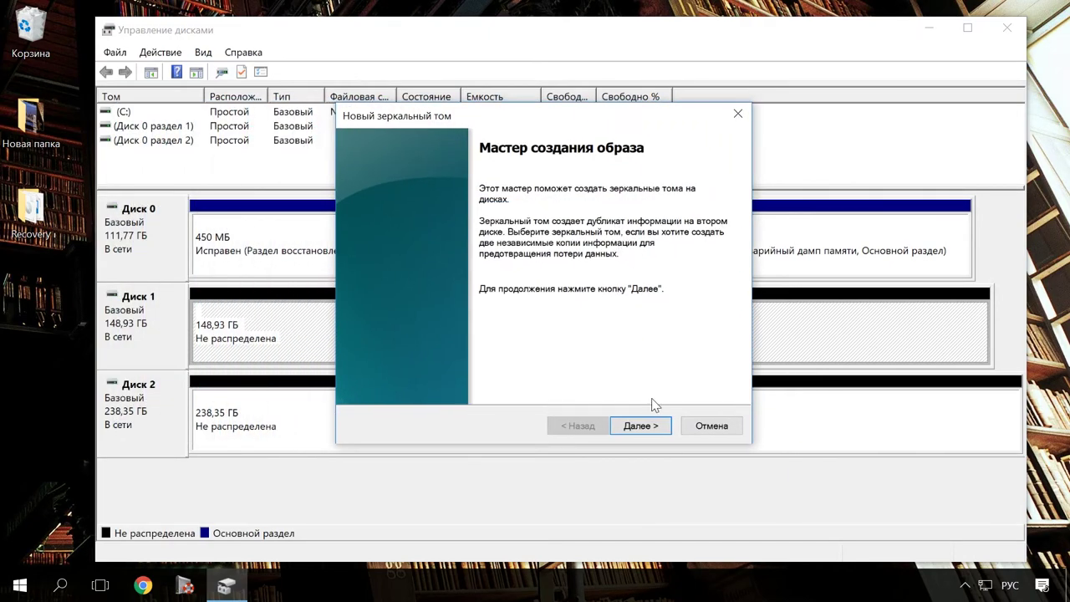
pyautogui.click(656, 422)
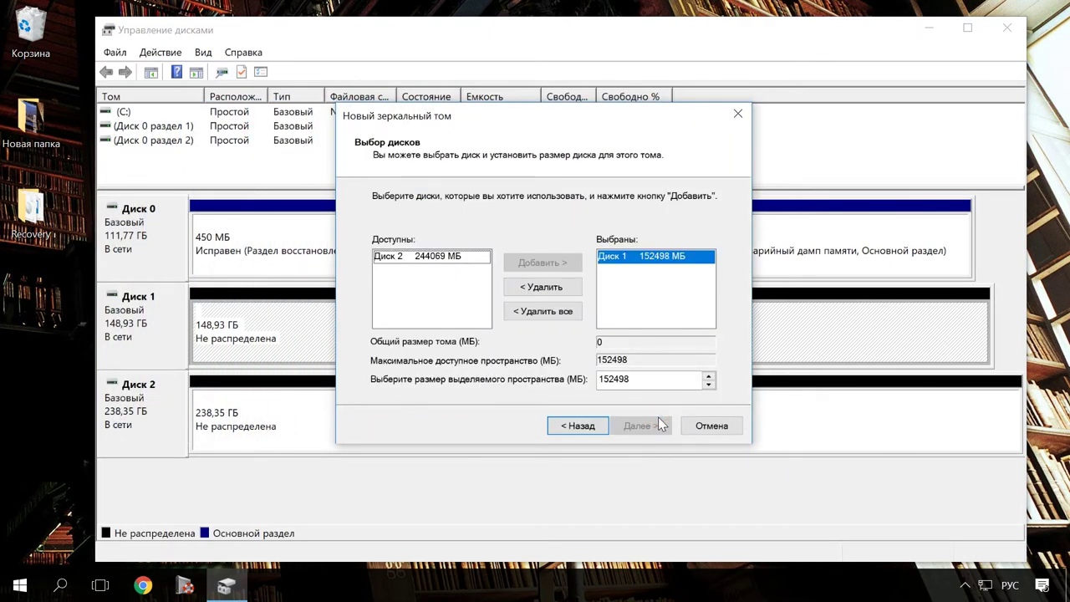
pyautogui.click(456, 259)
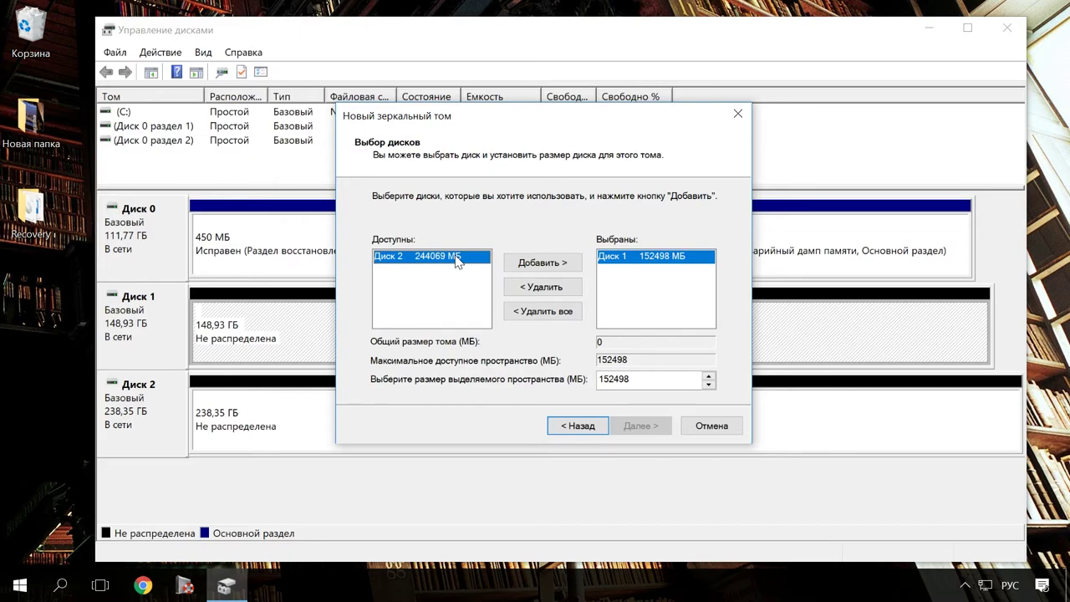
pyautogui.click(522, 263)
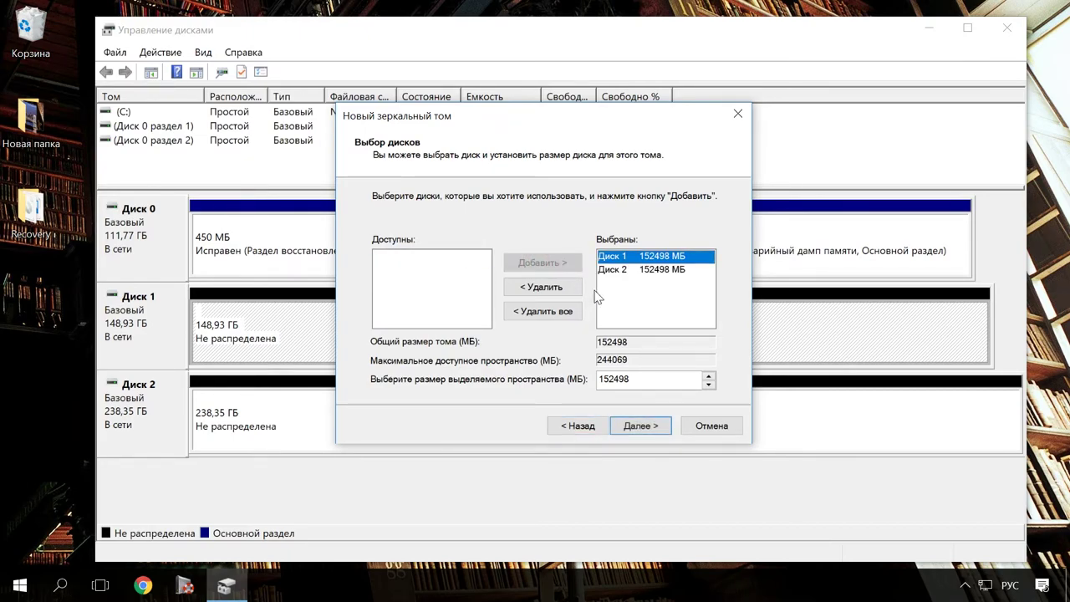
pyautogui.click(636, 428)
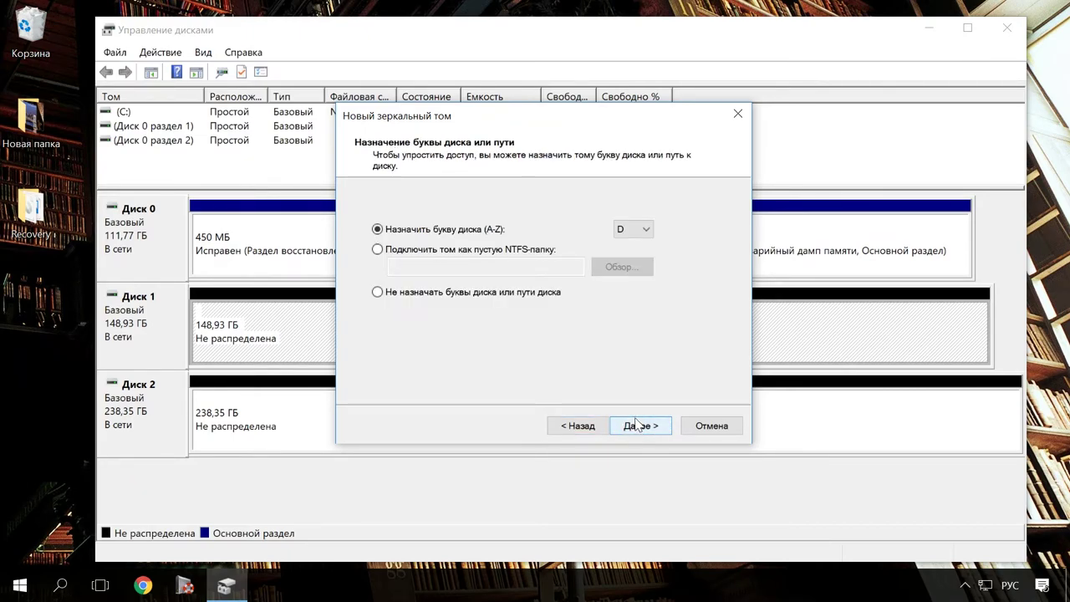
# - Review the available drive letters and keep D for the mirrored volume
pyautogui.click(645, 229)
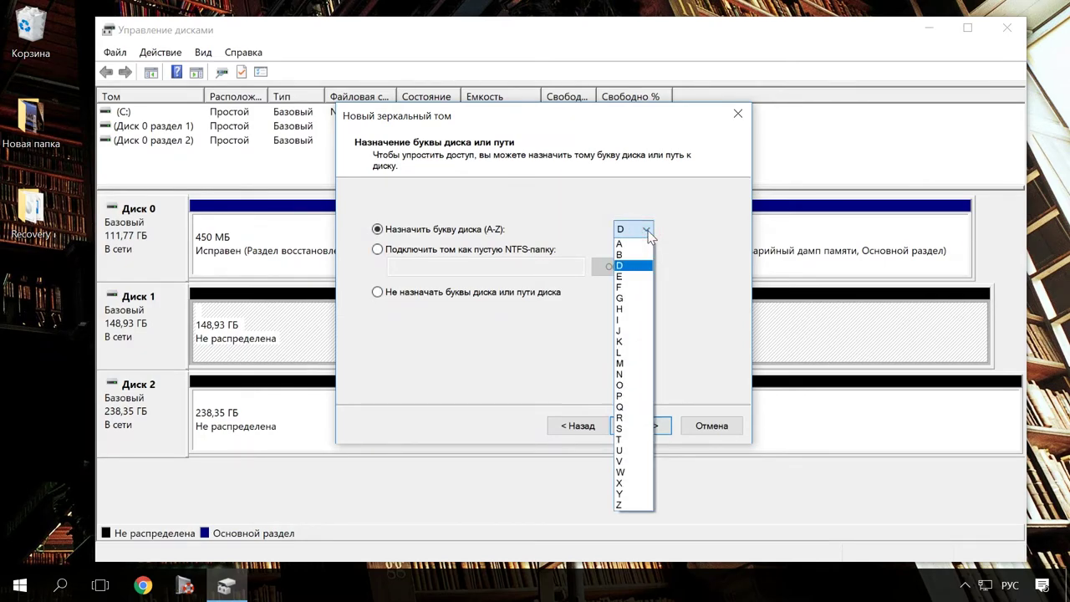
pyautogui.click(648, 233)
pyautogui.click(637, 425)
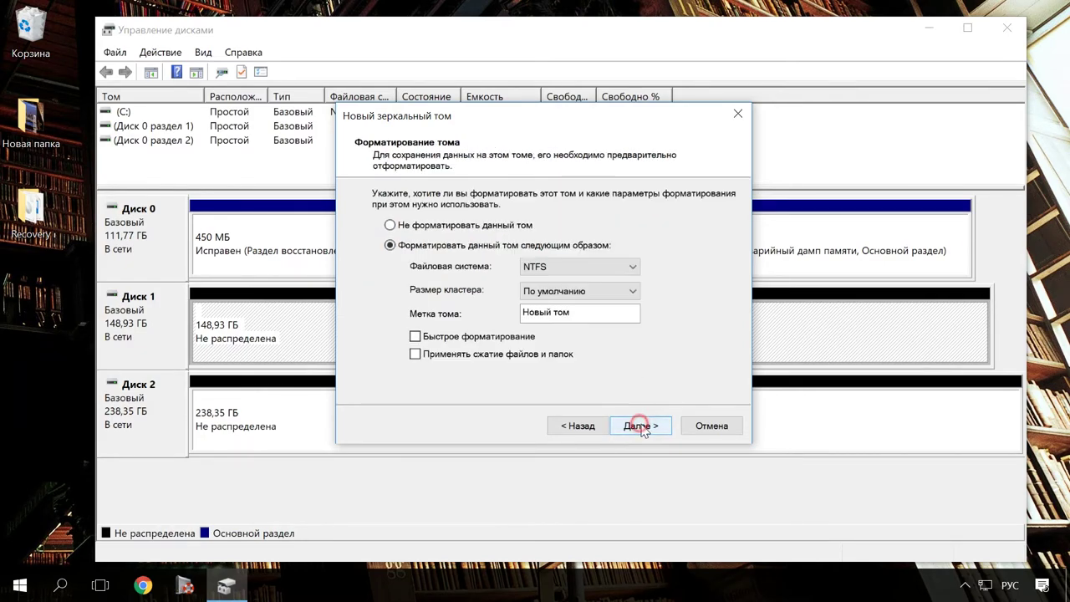
# - Create the mirrored volume formatted as NTFS with the label Новый том, accepting the conversion to dynamic disks
pyautogui.moveTo(580, 312); pyautogui.dragTo(521, 312)
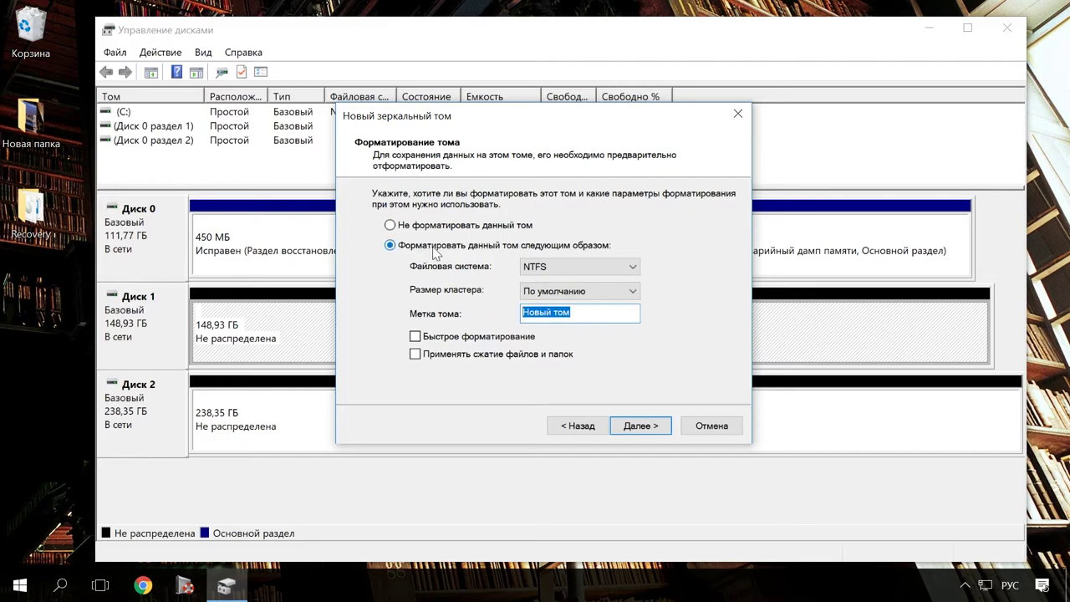
pyautogui.click(632, 418)
pyautogui.click(640, 426)
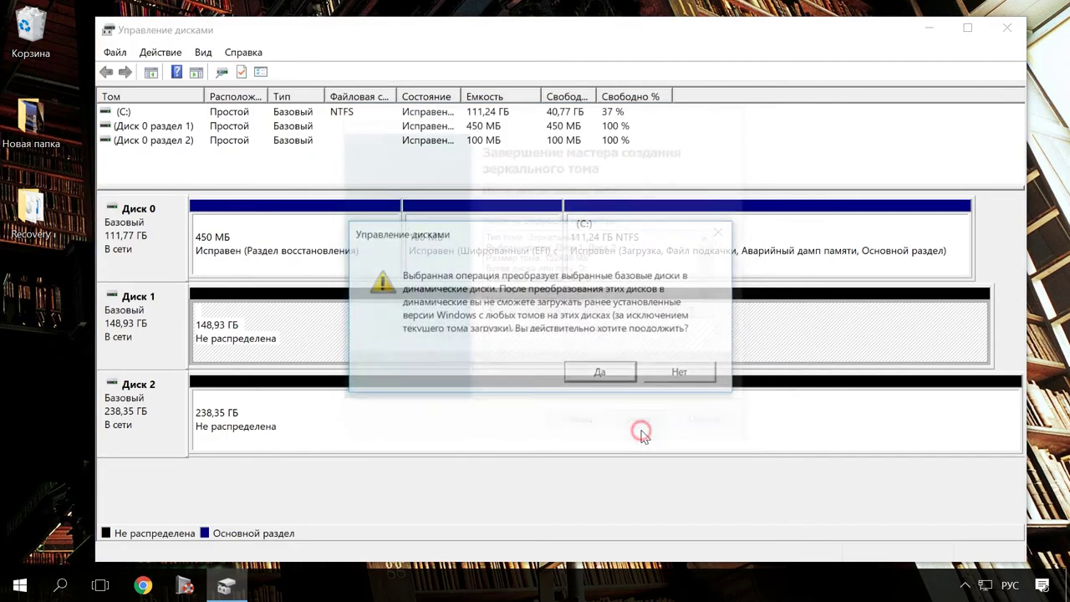
pyautogui.click(620, 373)
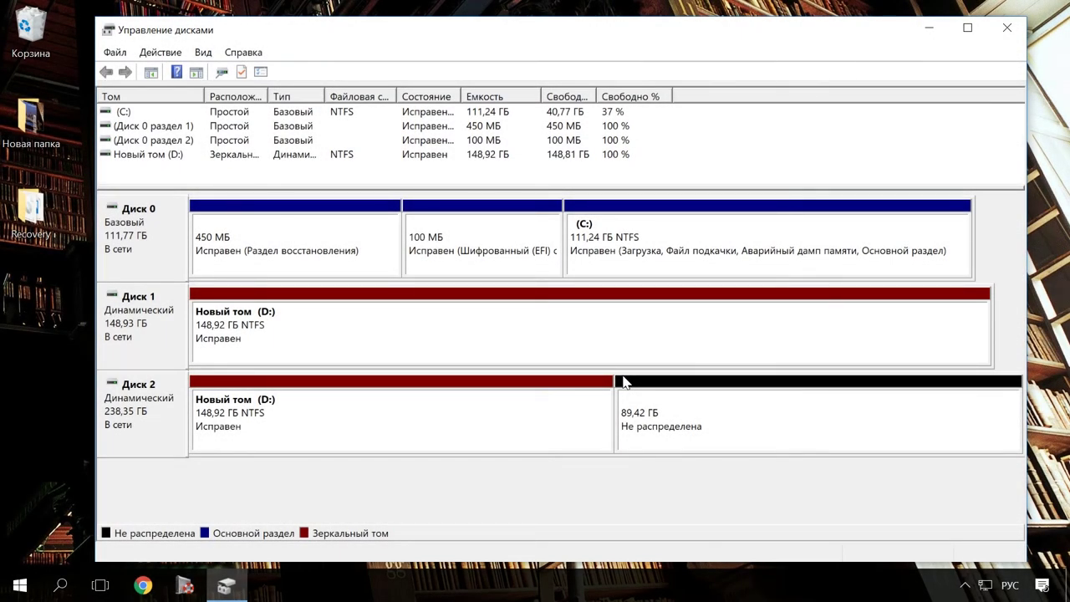
# - Examine the mirrored volume on Диск 1 and Диск 2, then switch to File Explorer and select Новый том (D:) in Этот компьютер
pyautogui.click(582, 341)
pyautogui.click(535, 412)
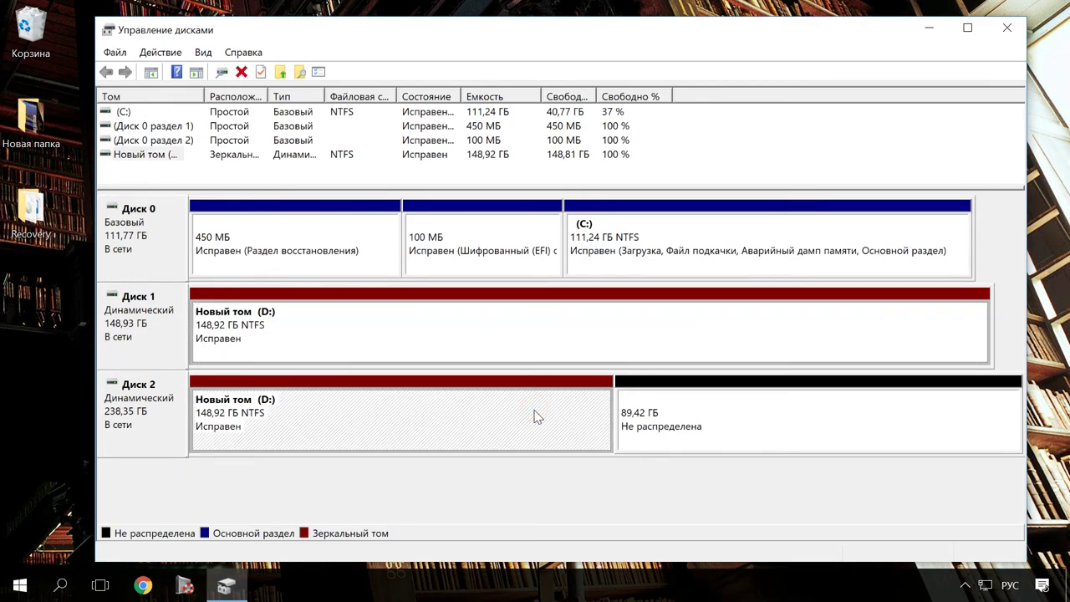
pyautogui.press('super+e')
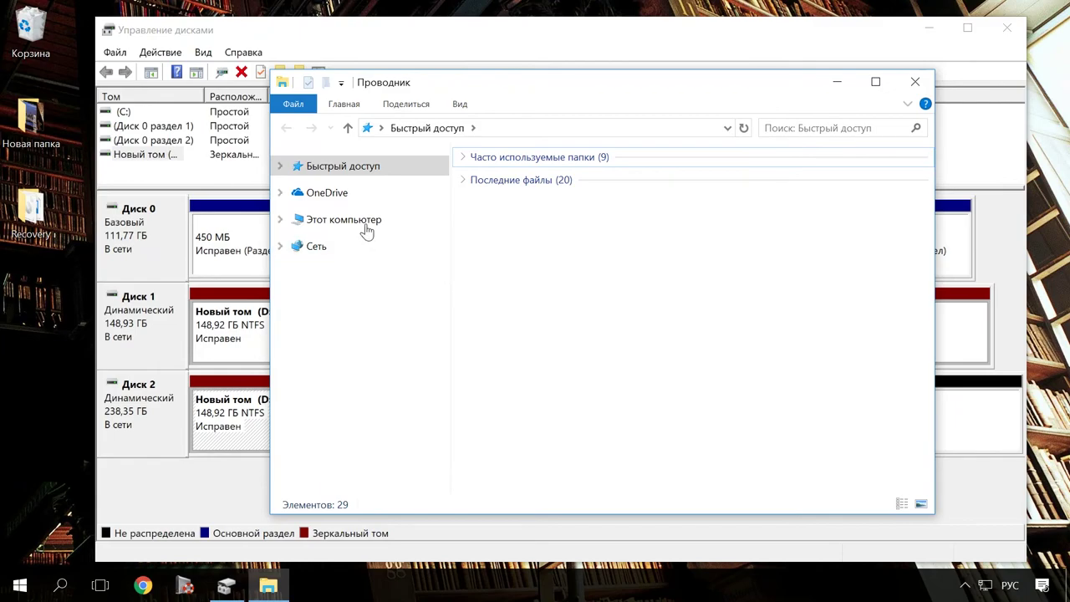
pyautogui.click(363, 227)
pyautogui.click(521, 243)
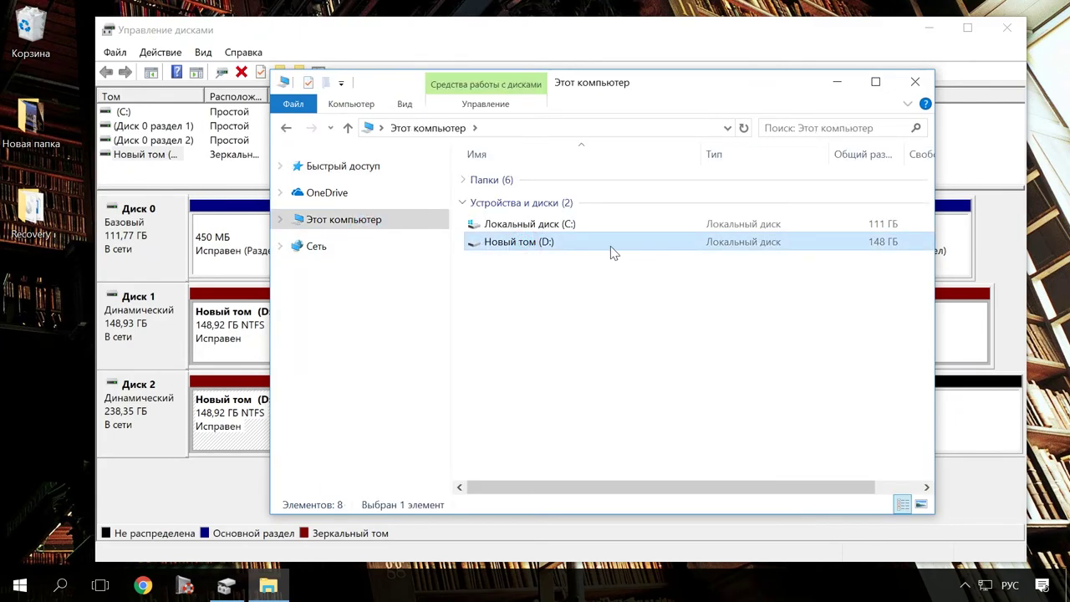